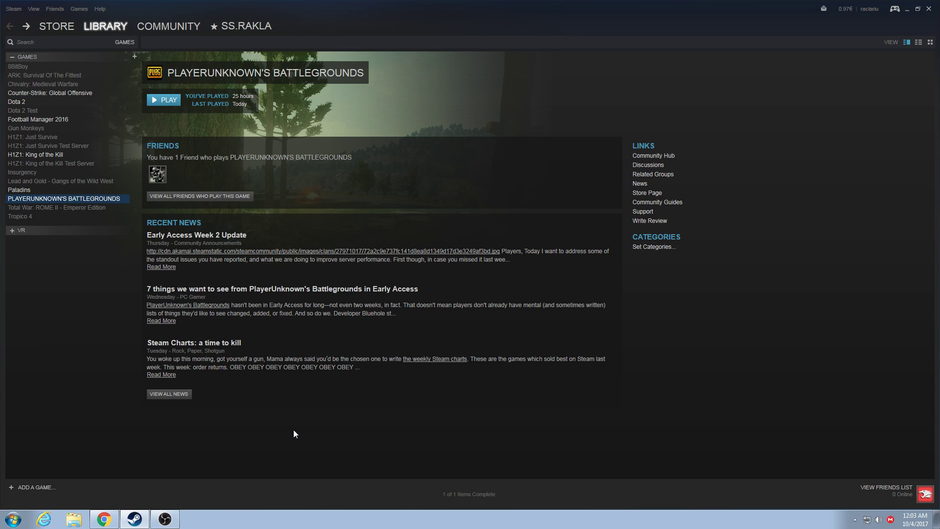
Open the launch options from the properties of PLAYERUNKNOWN'S BATTLEGROUNDS in the Steam library
{"action": "right_click", "coordinate": [76, 200]}
{"action": "left_click", "coordinate": [84, 327]}
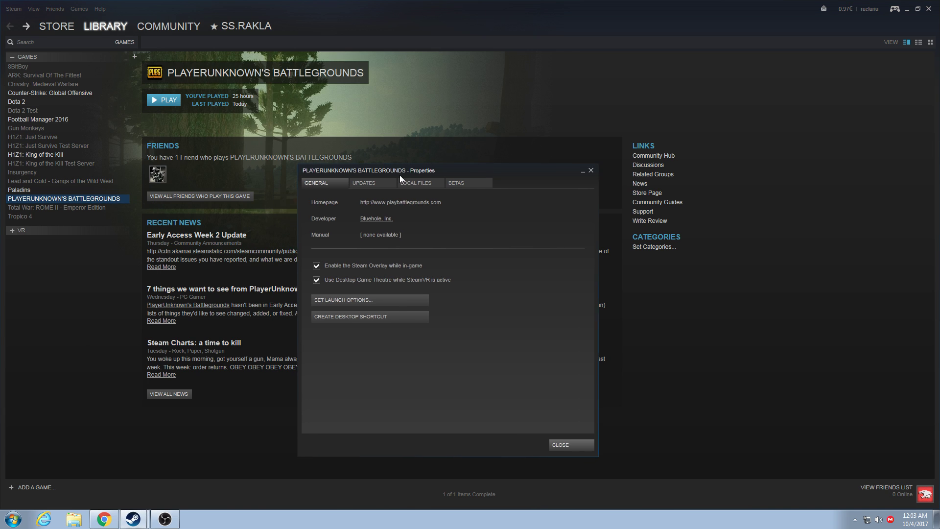
{"action": "left_click", "coordinate": [324, 306]}
{"action": "left_click_drag", "start_coordinate": [527, 262], "coordinate": [385, 260]}
{"action": "left_click_drag", "start_coordinate": [445, 221], "coordinate": [373, 325]}
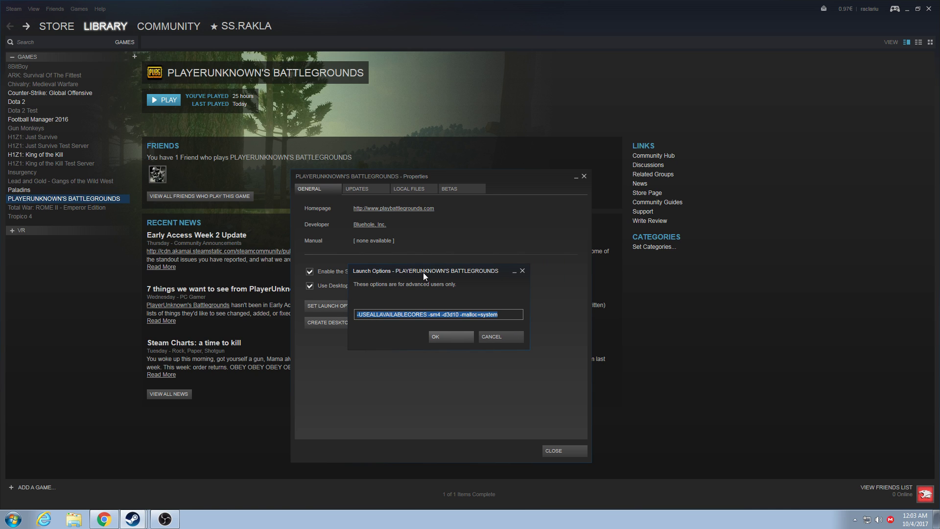
Review the launch options -USEALLAVAILABLECORES -sm4 -d3d10 -malloc=system, confirm them and close the game's properties
{"action": "key", "text": "End"}
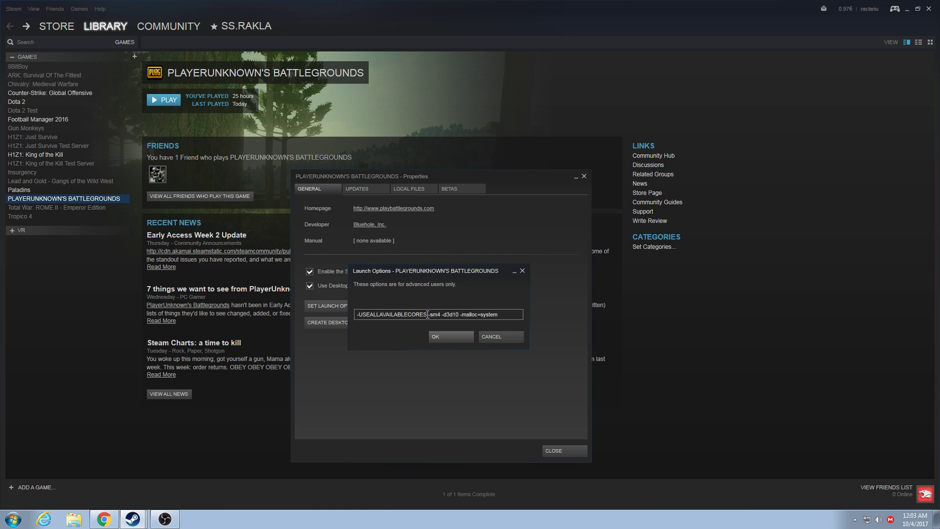
{"action": "left_click_drag", "start_coordinate": [428, 283], "coordinate": [412, 327]}
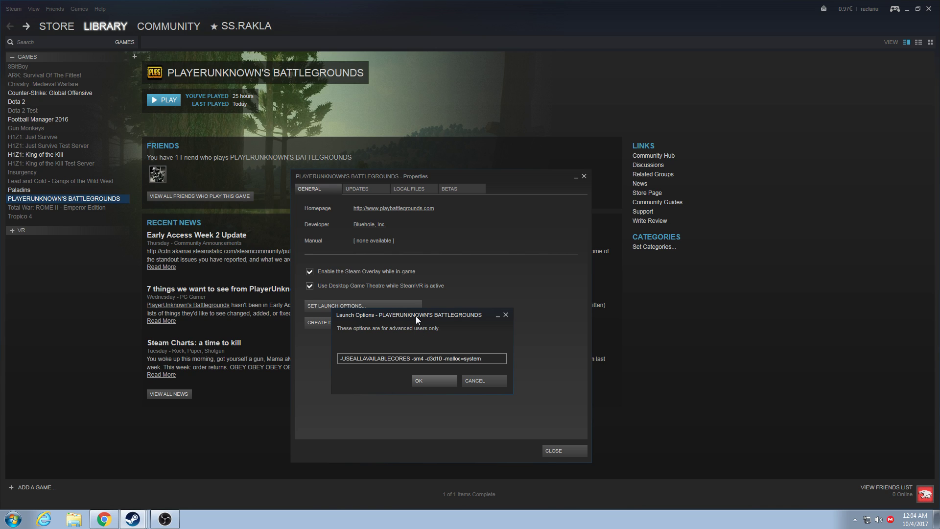
{"action": "left_click_drag", "start_coordinate": [425, 359], "coordinate": [442, 358]}
{"action": "left_click_drag", "start_coordinate": [444, 359], "coordinate": [485, 358]}
{"action": "left_click_drag", "start_coordinate": [456, 316], "coordinate": [455, 345]}
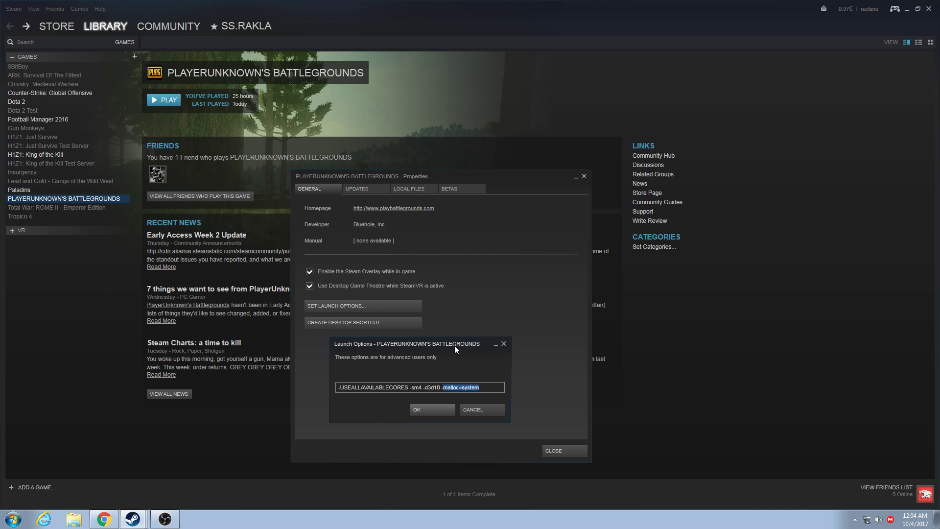
{"action": "left_click", "coordinate": [430, 410]}
{"action": "left_click", "coordinate": [557, 451]}
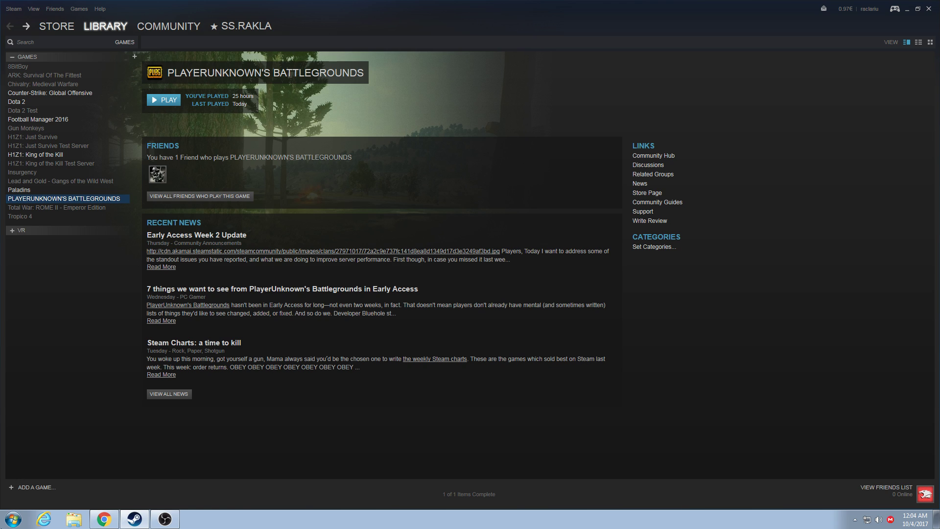
Open the Windows user's personal folder
{"action": "key", "text": "super"}
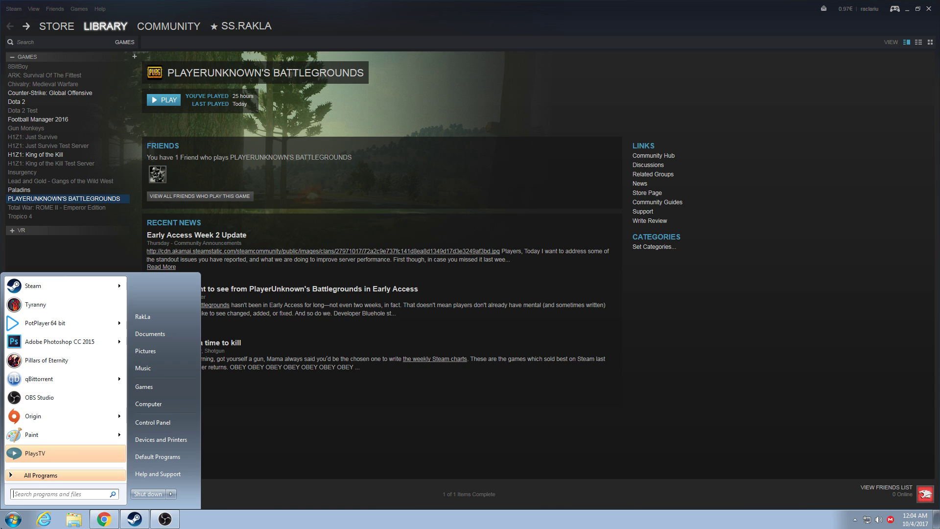
{"action": "left_click", "coordinate": [149, 316]}
{"action": "left_click_drag", "start_coordinate": [473, 154], "coordinate": [374, 168]}
Find Folder Options in Control Panel by searching "folder" and set it to show hidden files, folders, and drives
{"action": "key", "text": "super"}
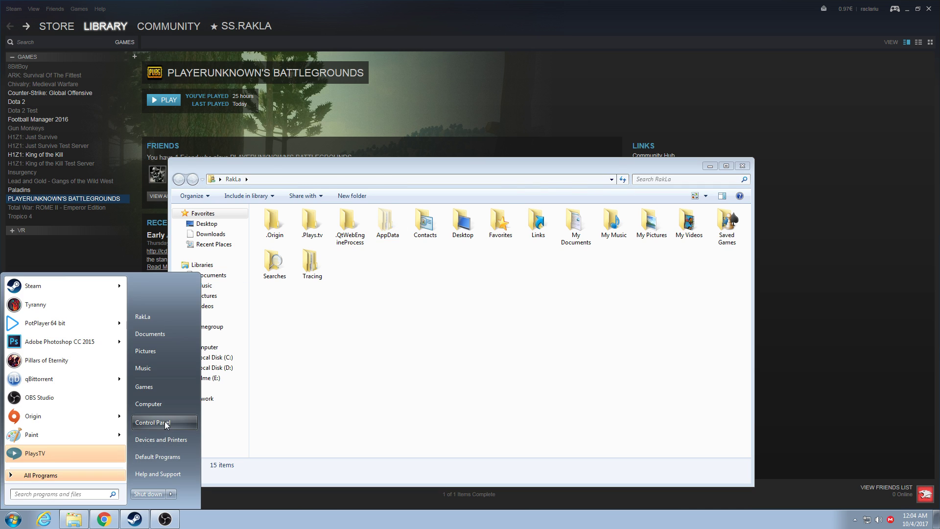
{"action": "left_click", "coordinate": [164, 420]}
{"action": "left_click", "coordinate": [665, 117]}
{"action": "type", "text": "folder"}
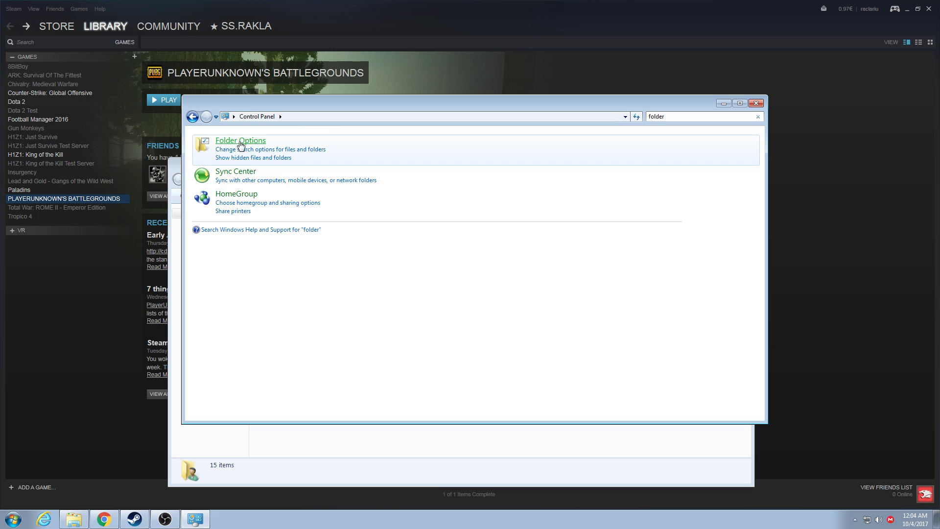
{"action": "left_click", "coordinate": [215, 140]}
{"action": "left_click", "coordinate": [69, 49]}
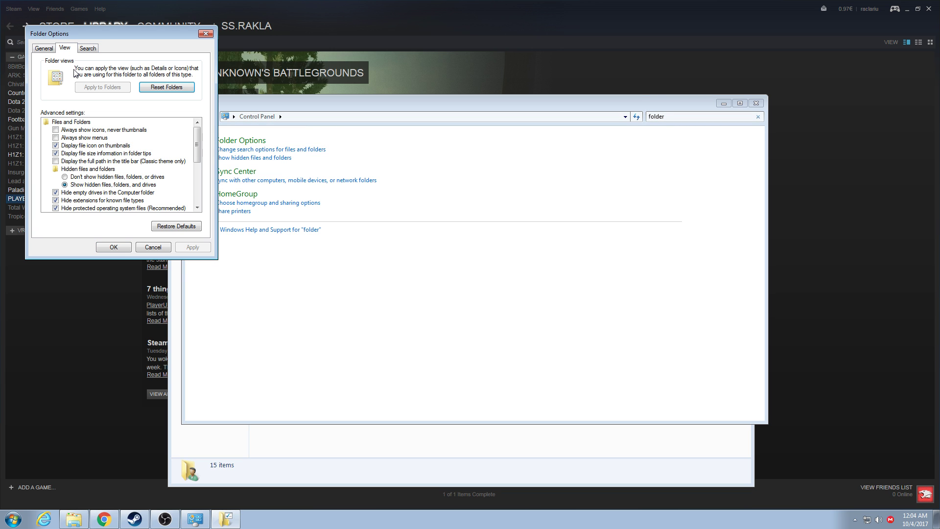
{"action": "left_click", "coordinate": [74, 185]}
{"action": "left_click", "coordinate": [115, 246]}
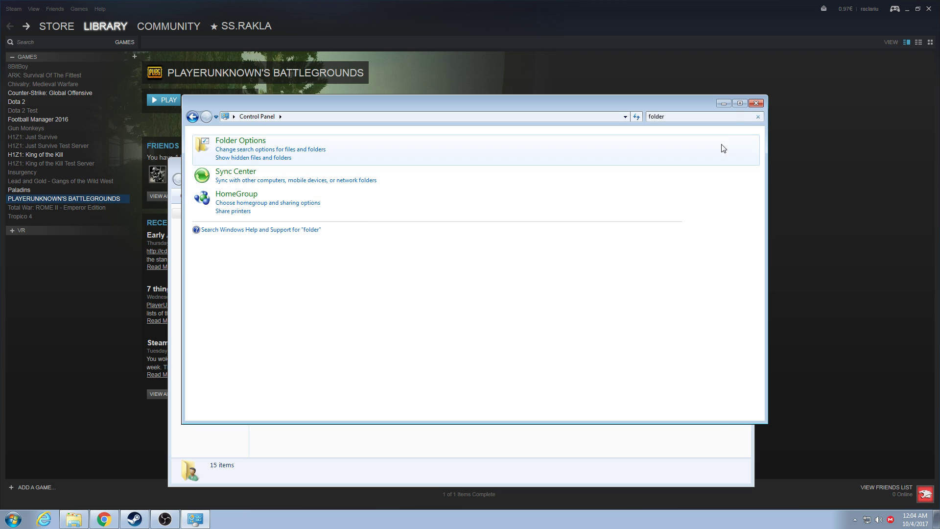
{"action": "left_click", "coordinate": [755, 104]}
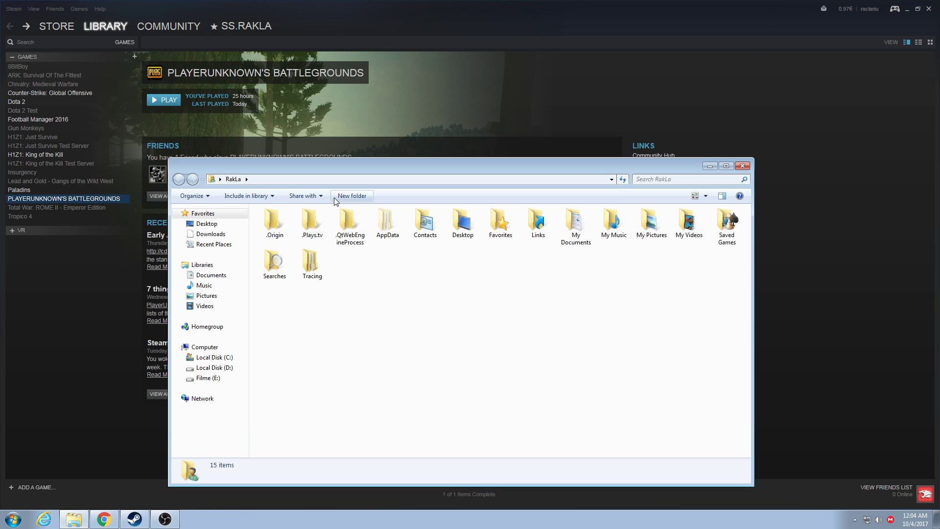
Navigate from the user folder to AppData\Local\TslGame\Saved\Config\WindowsNoEditor
{"action": "double_click", "coordinate": [389, 230]}
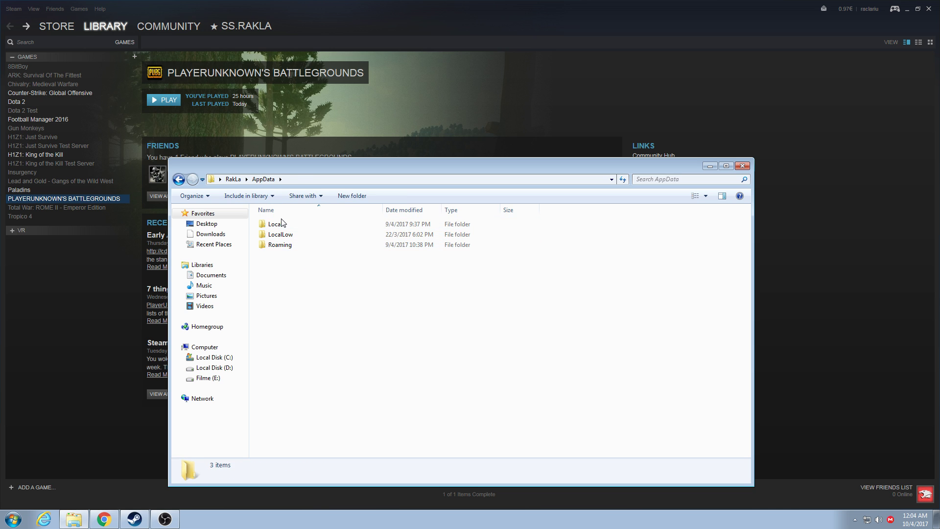
{"action": "double_click", "coordinate": [315, 224]}
{"action": "scroll", "coordinate": [335, 300], "scroll_direction": "down", "scroll_amount": 5}
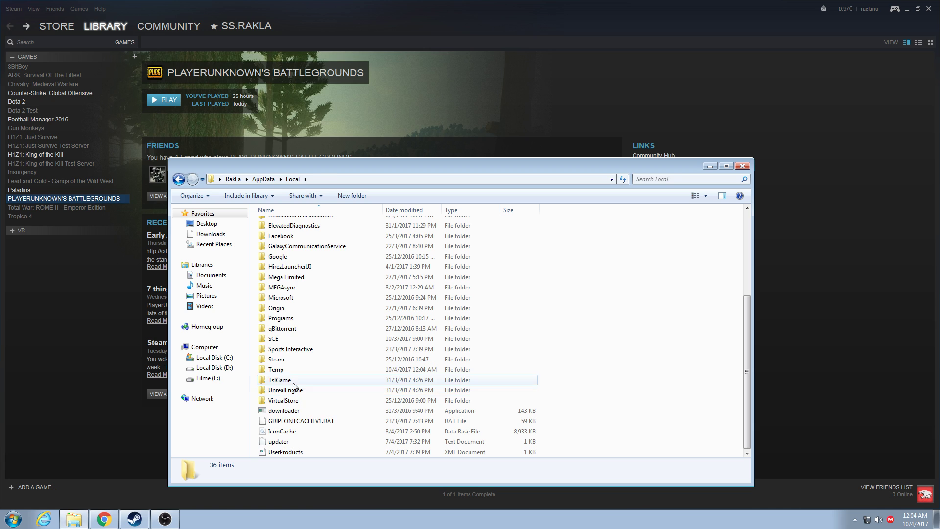
{"action": "double_click", "coordinate": [294, 380]}
{"action": "double_click", "coordinate": [286, 227]}
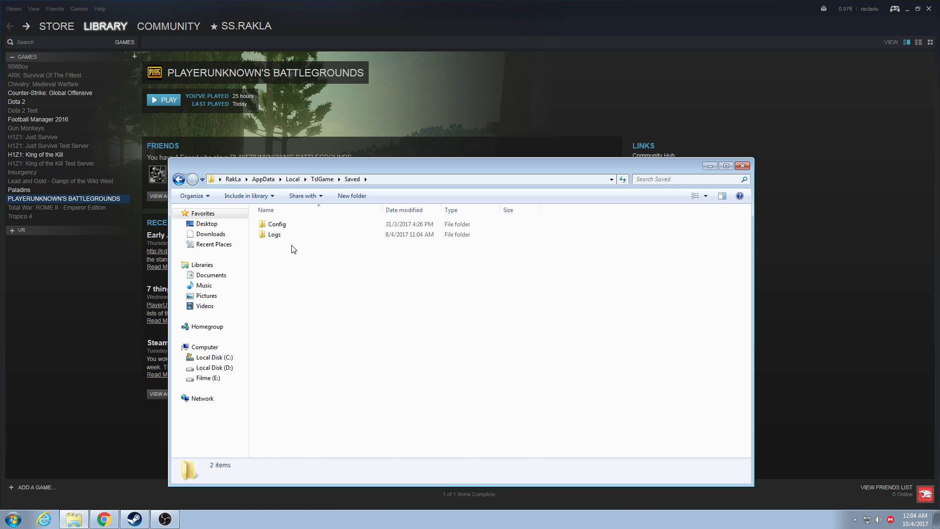
{"action": "double_click", "coordinate": [291, 226]}
{"action": "double_click", "coordinate": [304, 225]}
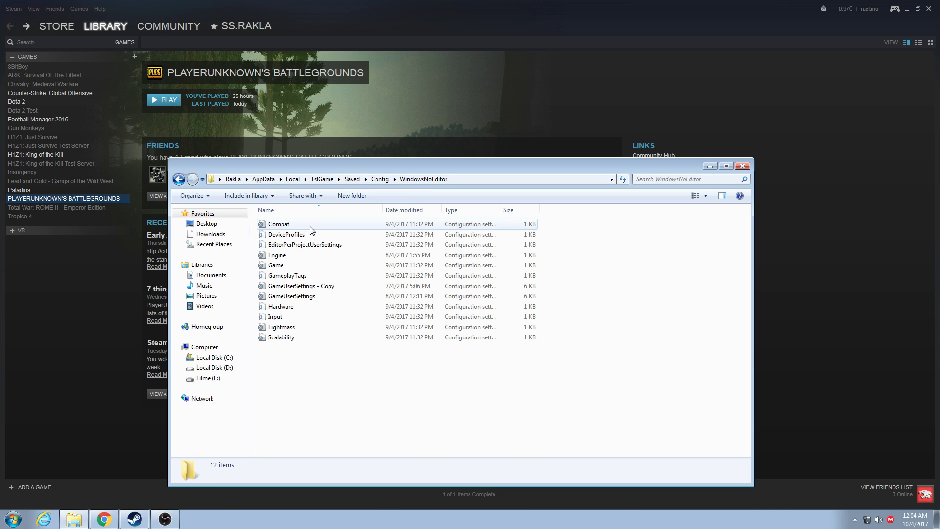
Open the GameUserSettings file in Notepad and highlight the quality settings under [ScalabilityGroups]
{"action": "left_click_drag", "start_coordinate": [354, 165], "coordinate": [392, 151]}
{"action": "double_click", "coordinate": [335, 282]}
{"action": "left_click_drag", "start_coordinate": [332, 272], "coordinate": [248, 225]}
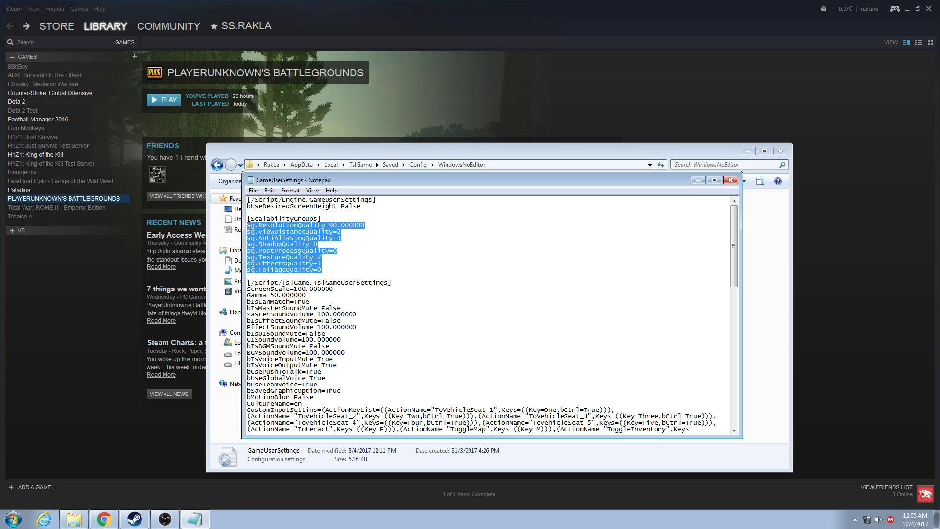
{"action": "left_click", "coordinate": [357, 282]}
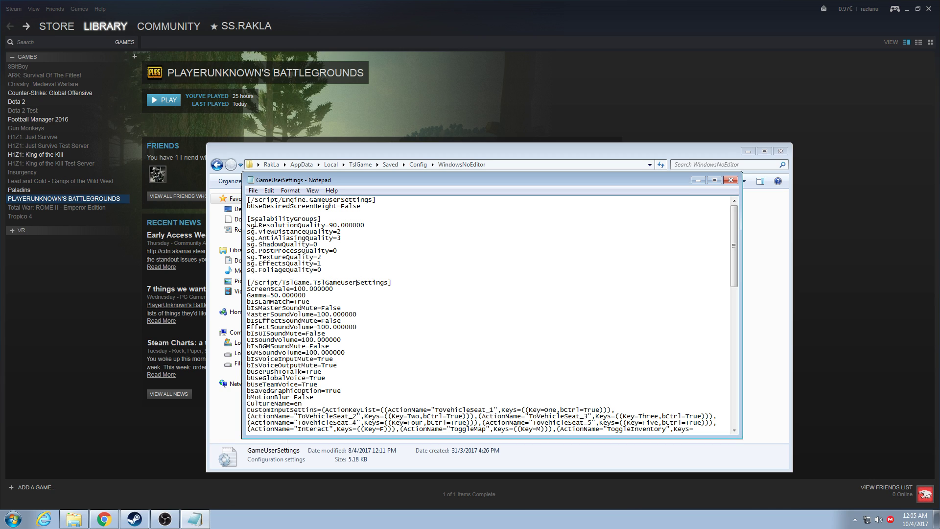
Highlight the sg.ResolutionQuality value and the sg.ViewDistanceQuality setting
{"action": "left_click_drag", "start_coordinate": [329, 225], "coordinate": [336, 225]}
{"action": "left_click_drag", "start_coordinate": [416, 182], "coordinate": [399, 180]}
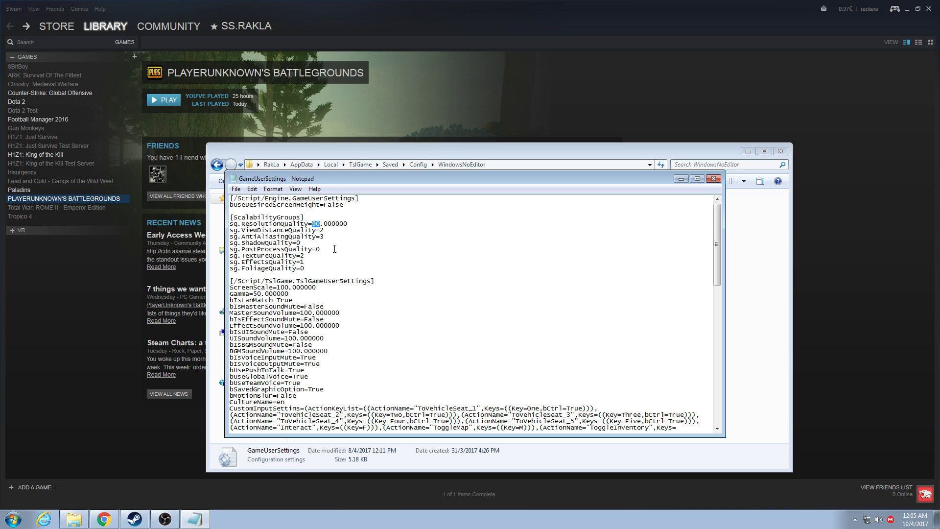
{"action": "left_click_drag", "start_coordinate": [376, 178], "coordinate": [375, 201]}
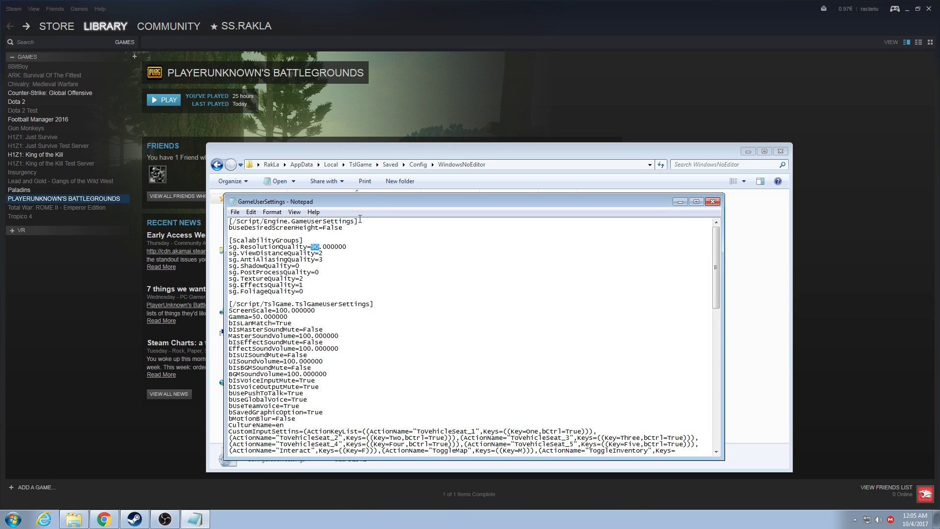
{"action": "left_click_drag", "start_coordinate": [240, 253], "coordinate": [309, 253]}
{"action": "left_click", "coordinate": [322, 253]}
Set sg.AntiAliasingQuality to 3
{"action": "left_click", "coordinate": [321, 259]}
{"action": "left_click_drag", "start_coordinate": [426, 204], "coordinate": [423, 219]}
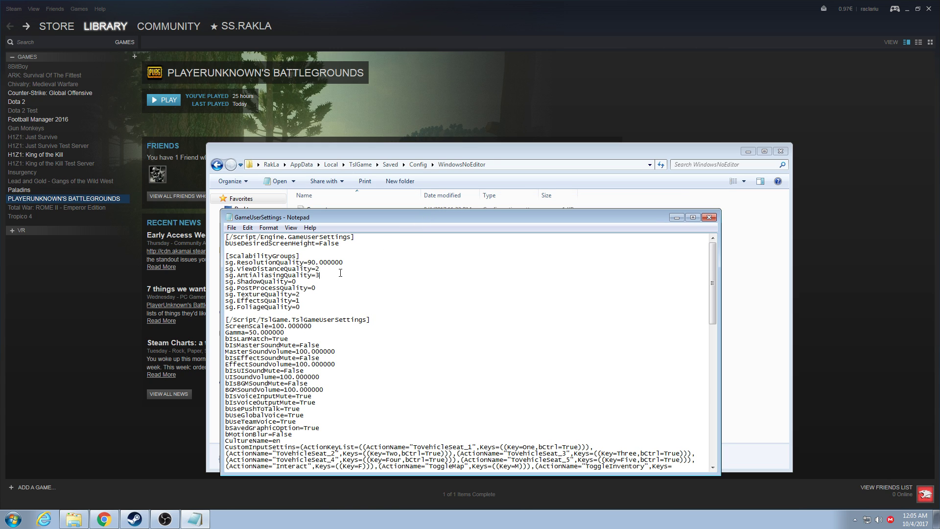
{"action": "double_click", "coordinate": [319, 276]}
{"action": "left_click_drag", "start_coordinate": [410, 218], "coordinate": [405, 218]}
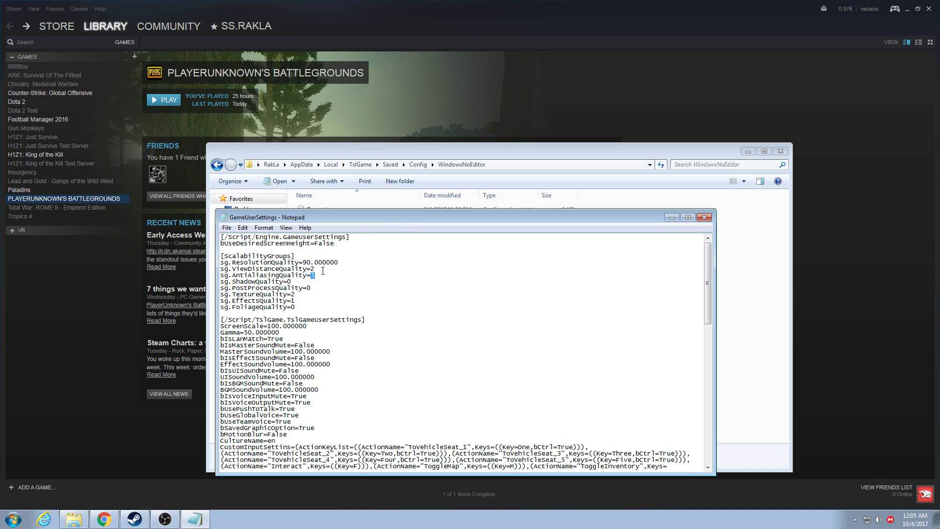
{"action": "type", "text": "3"}
Highlight the sg.ShadowQuality value and the sg.PostProcessQuality value
{"action": "double_click", "coordinate": [289, 282]}
{"action": "left_click_drag", "start_coordinate": [350, 221], "coordinate": [378, 220]}
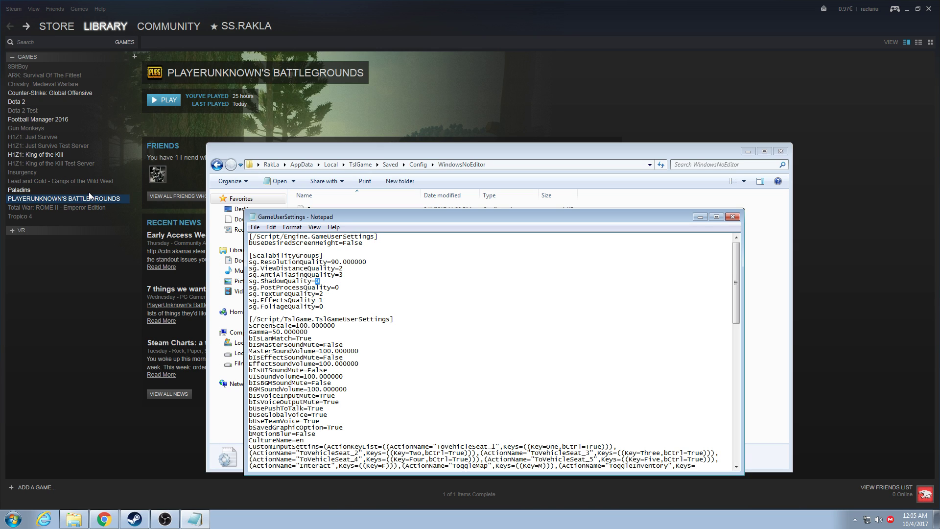
{"action": "mouse_move", "coordinate": [431, 219]}
{"action": "left_mouse_down"}
{"action": "mouse_move", "coordinate": [391, 201]}
{"action": "mouse_move", "coordinate": [410, 198]}
{"action": "mouse_move", "coordinate": [418, 214]}
{"action": "mouse_move", "coordinate": [425, 204]}
{"action": "left_mouse_up"}
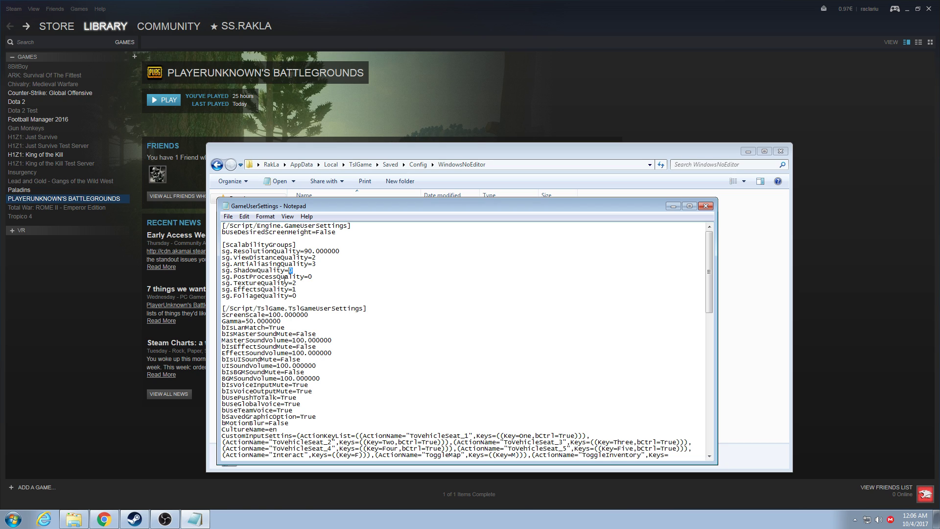
{"action": "left_click", "coordinate": [307, 278]}
{"action": "left_click_drag", "start_coordinate": [354, 206], "coordinate": [339, 195]}
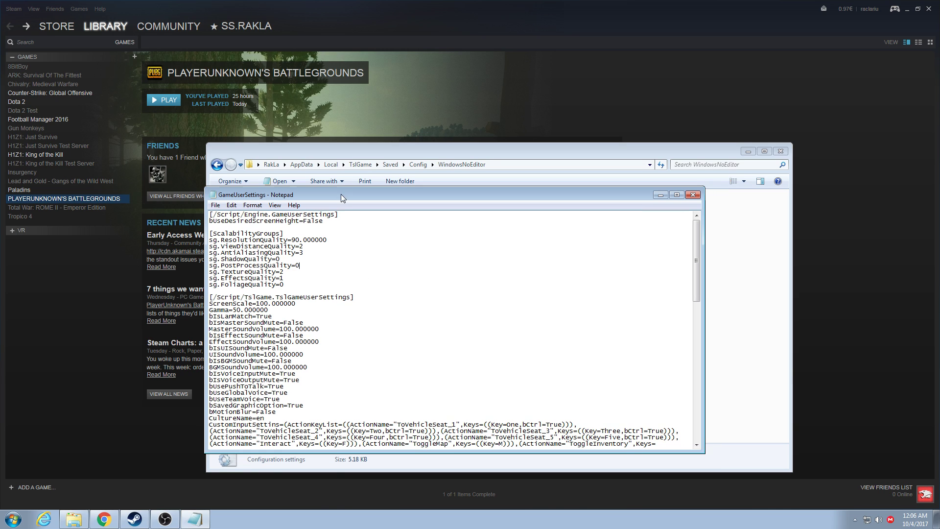
{"action": "double_click", "coordinate": [295, 266]}
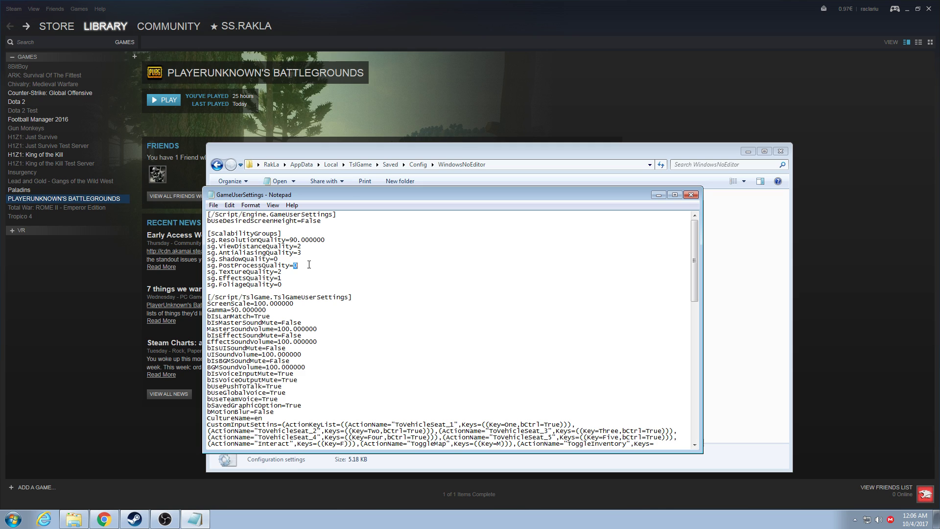
{"action": "left_click_drag", "start_coordinate": [353, 192], "coordinate": [357, 198]}
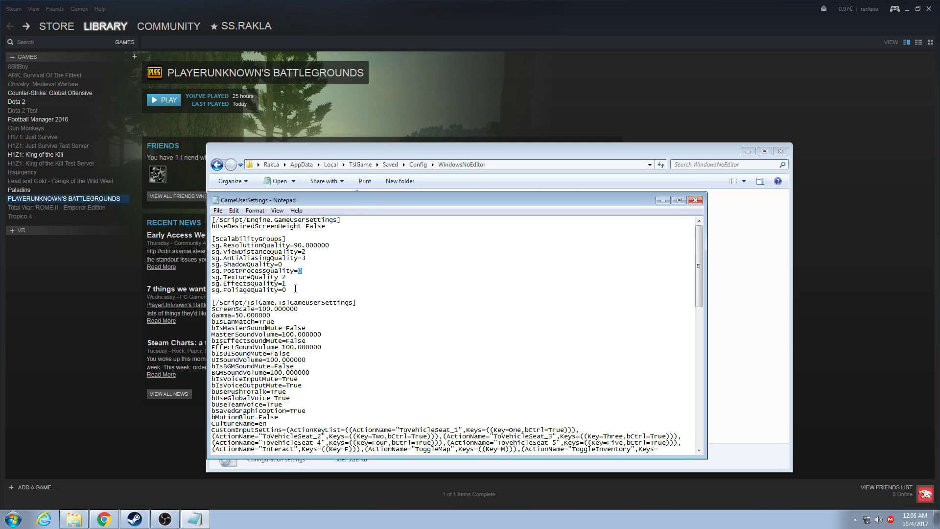
Try sg.TextureQuality at 0 and undo the change
{"action": "double_click", "coordinate": [284, 277]}
{"action": "left_click", "coordinate": [289, 277]}
{"action": "key", "text": "BackSpace"}
{"action": "type", "text": "0"}
{"action": "key", "text": "ctrl+z"}
{"action": "left_click_drag", "start_coordinate": [338, 205], "coordinate": [386, 204]}
{"action": "left_click", "coordinate": [340, 279]}
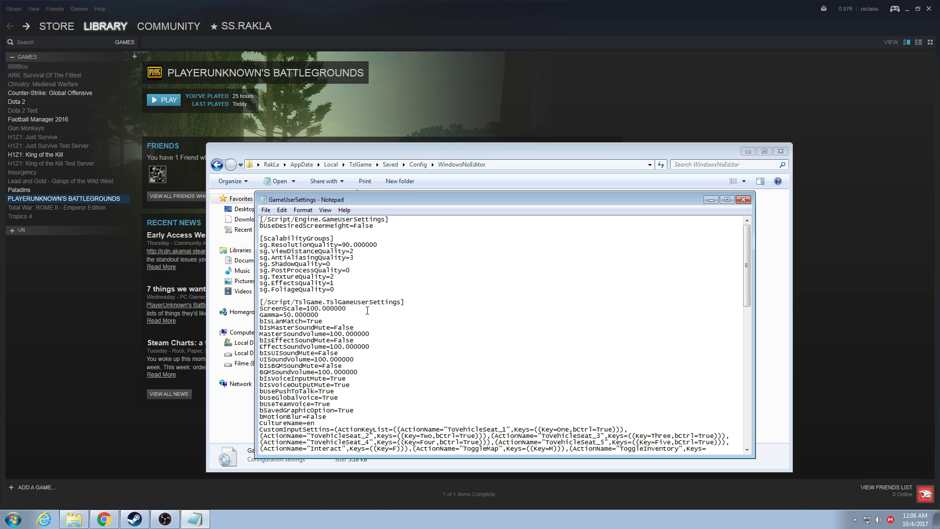
Highlight the sg.EffectsQuality value and the sg.FoliageQuality value
{"action": "left_click_drag", "start_coordinate": [330, 283], "coordinate": [335, 283]}
{"action": "mouse_move", "coordinate": [409, 199]}
{"action": "left_mouse_down"}
{"action": "mouse_move", "coordinate": [373, 214]}
{"action": "mouse_move", "coordinate": [391, 201]}
{"action": "left_mouse_up"}
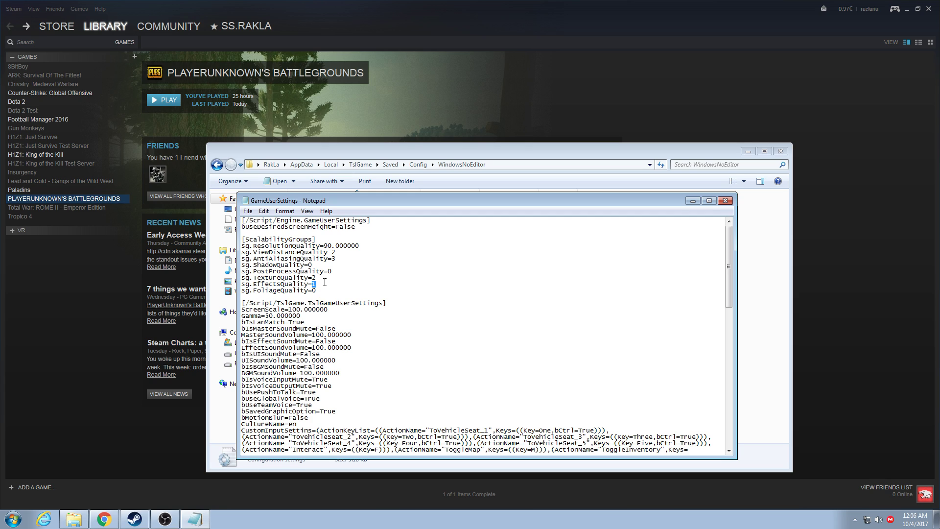
{"action": "left_click_drag", "start_coordinate": [390, 201], "coordinate": [378, 204]}
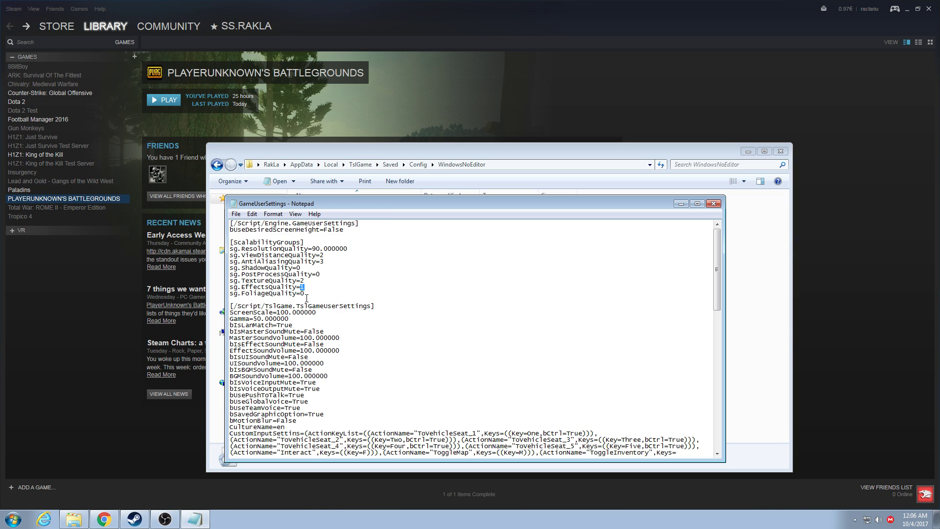
{"action": "left_click_drag", "start_coordinate": [300, 292], "coordinate": [300, 287]}
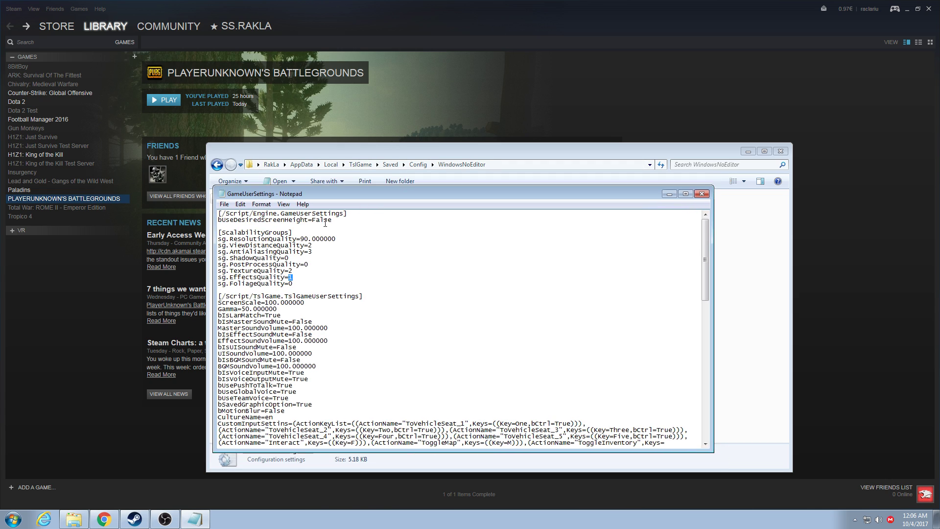
{"action": "left_click_drag", "start_coordinate": [291, 284], "coordinate": [301, 284]}
{"action": "left_click_drag", "start_coordinate": [372, 197], "coordinate": [382, 214]}
{"action": "left_click", "coordinate": [305, 299]}
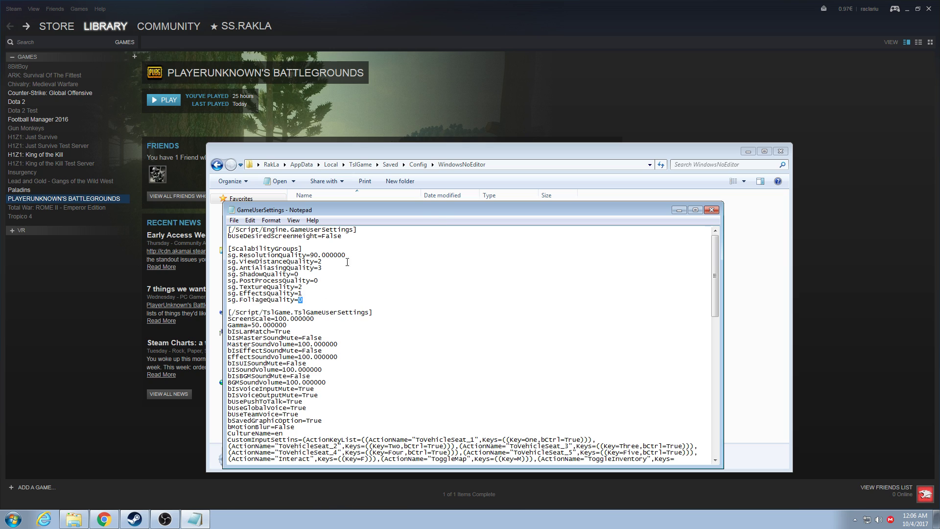
{"action": "left_click_drag", "start_coordinate": [434, 213], "coordinate": [430, 208]}
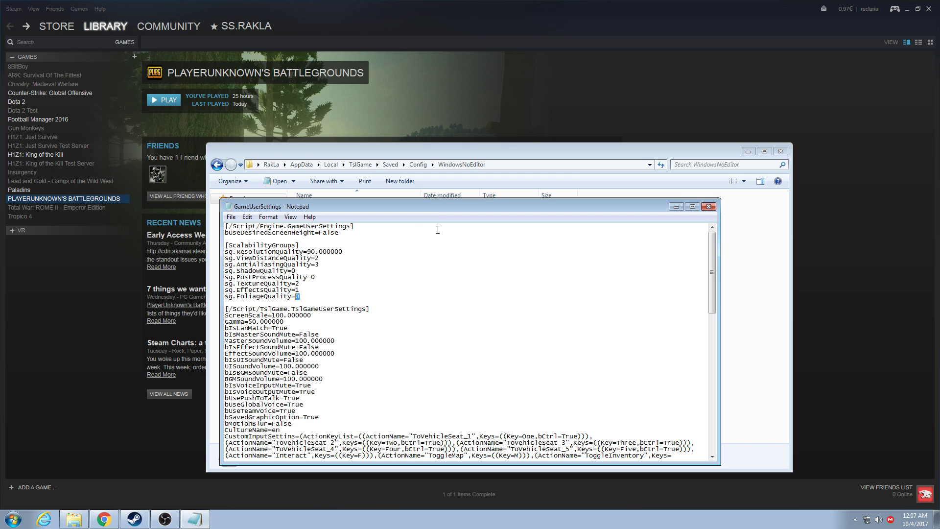
{"action": "mouse_move", "coordinate": [377, 203]}
{"action": "left_mouse_down"}
{"action": "mouse_move", "coordinate": [395, 177]}
{"action": "mouse_move", "coordinate": [389, 191]}
{"action": "left_mouse_up"}
Highlight the bUseVSync value in the configuration file and close the file
{"action": "scroll", "coordinate": [350, 263], "scroll_direction": "down", "scroll_amount": 2}
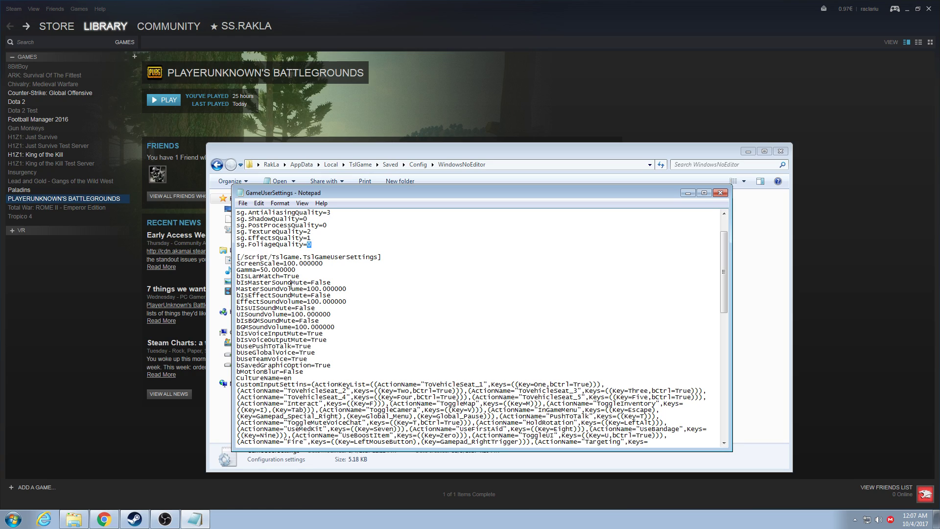
{"action": "scroll", "coordinate": [304, 303], "scroll_direction": "down", "scroll_amount": 15}
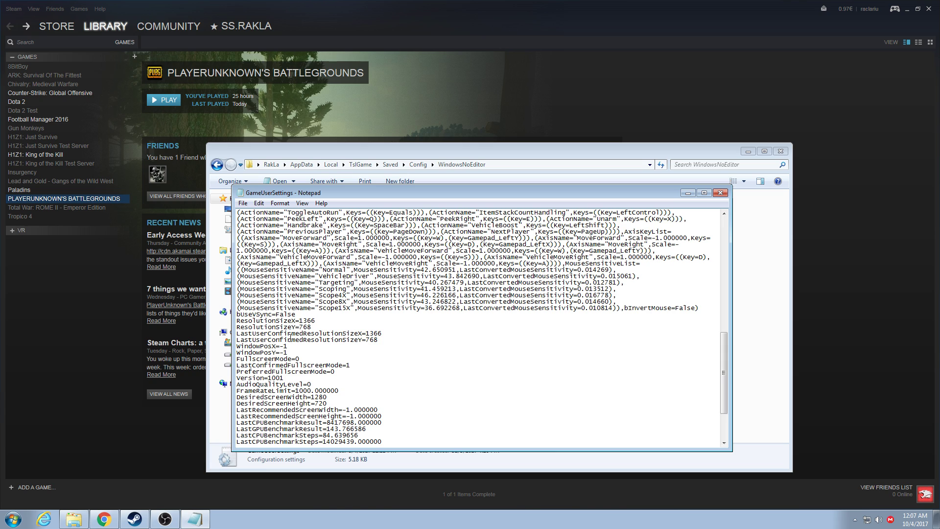
{"action": "left_click_drag", "start_coordinate": [239, 313], "coordinate": [296, 314]}
{"action": "scroll", "coordinate": [376, 368], "scroll_direction": "up", "scroll_amount": 13}
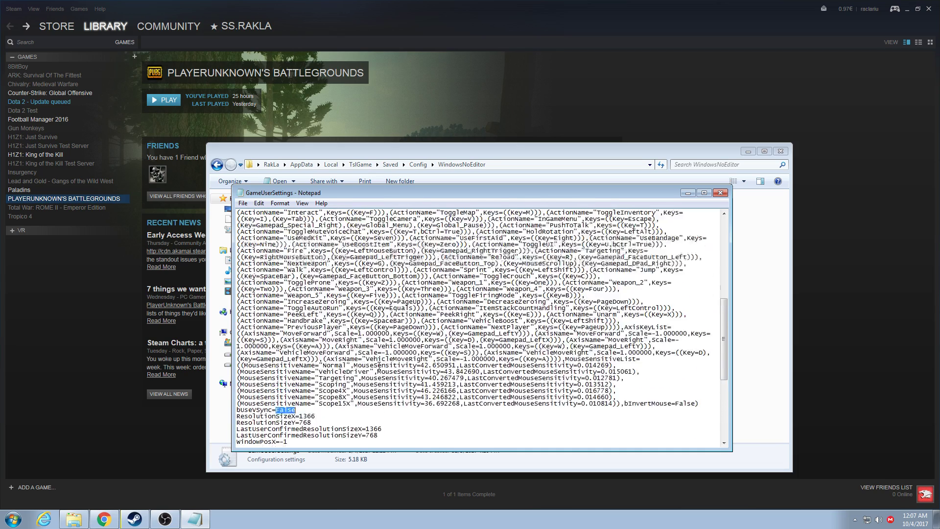
{"action": "scroll", "coordinate": [376, 345], "scroll_direction": "up", "scroll_amount": 4}
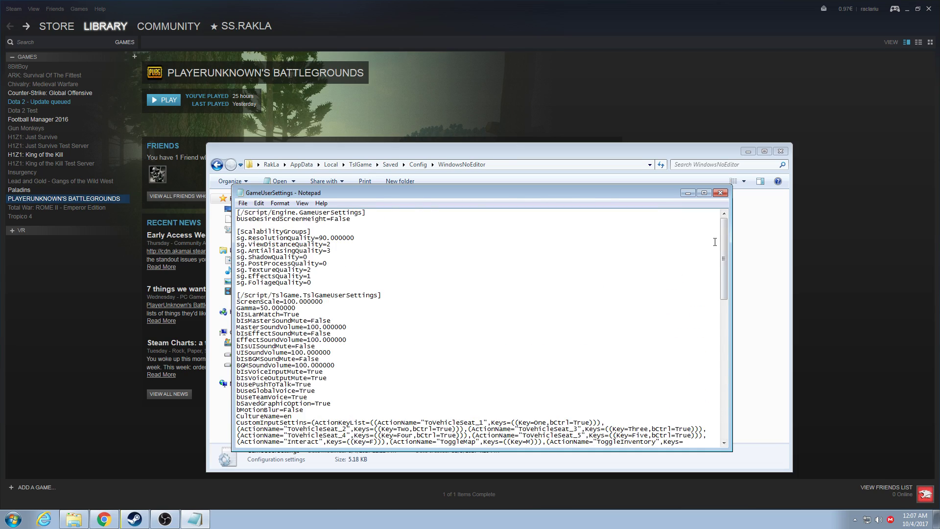
{"action": "left_click", "coordinate": [720, 194]}
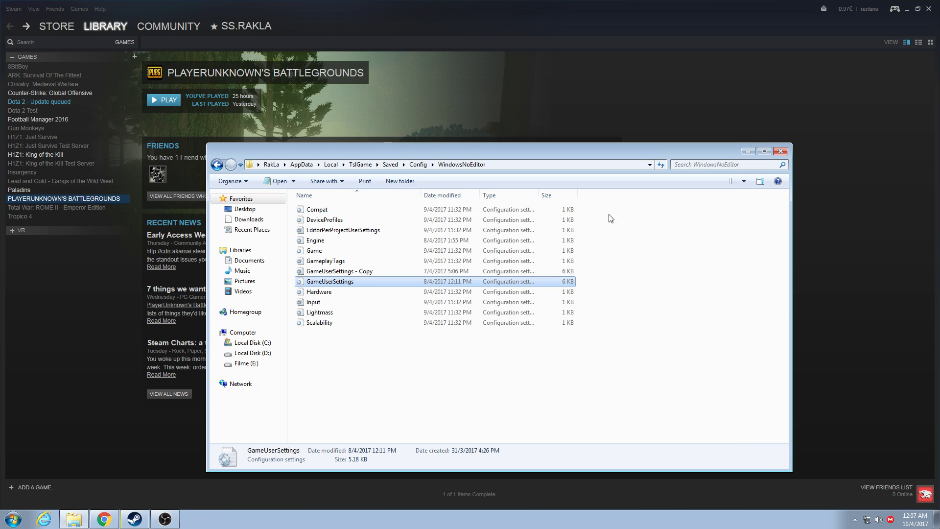
Check the Read-only attribute in the GameUserSettings file's properties and confirm them
{"action": "right_click", "coordinate": [345, 281]}
{"action": "left_click", "coordinate": [379, 460]}
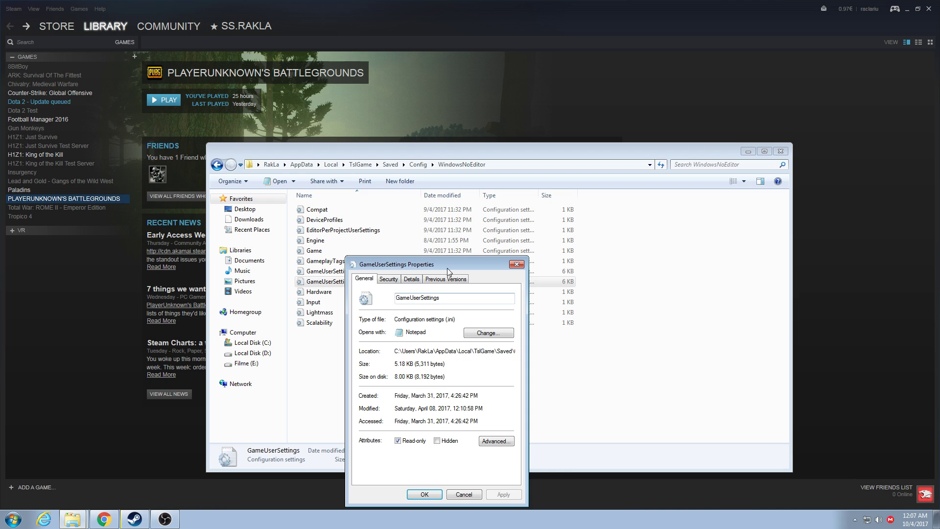
{"action": "left_click_drag", "start_coordinate": [448, 264], "coordinate": [583, 196]}
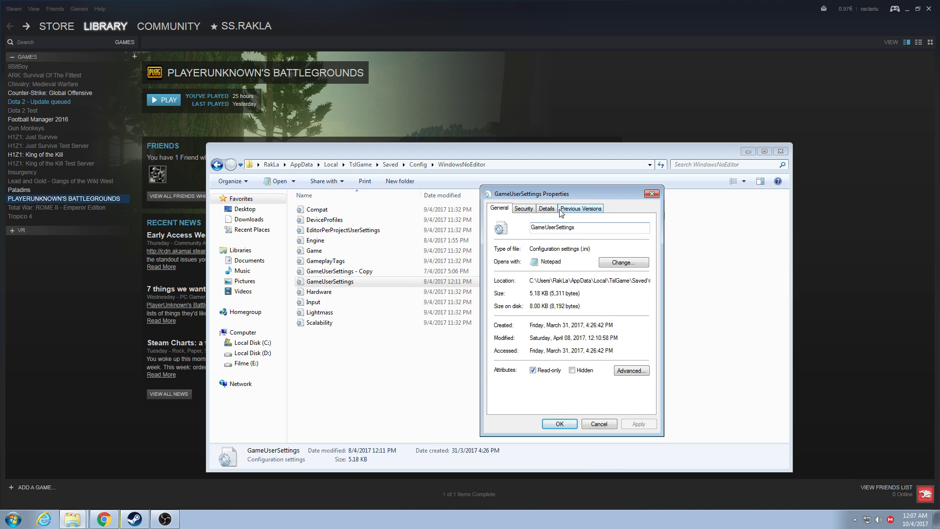
{"action": "left_click_drag", "start_coordinate": [568, 197], "coordinate": [539, 210]}
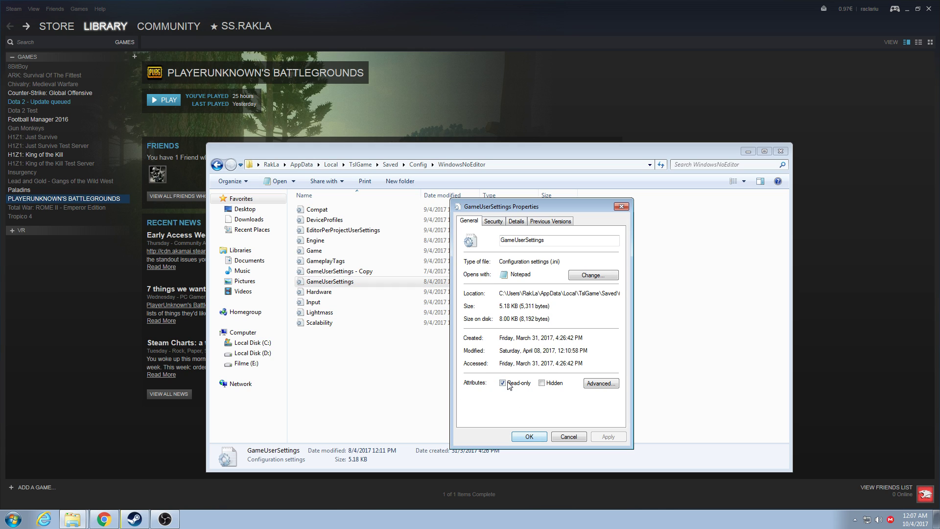
{"action": "left_click", "coordinate": [529, 436]}
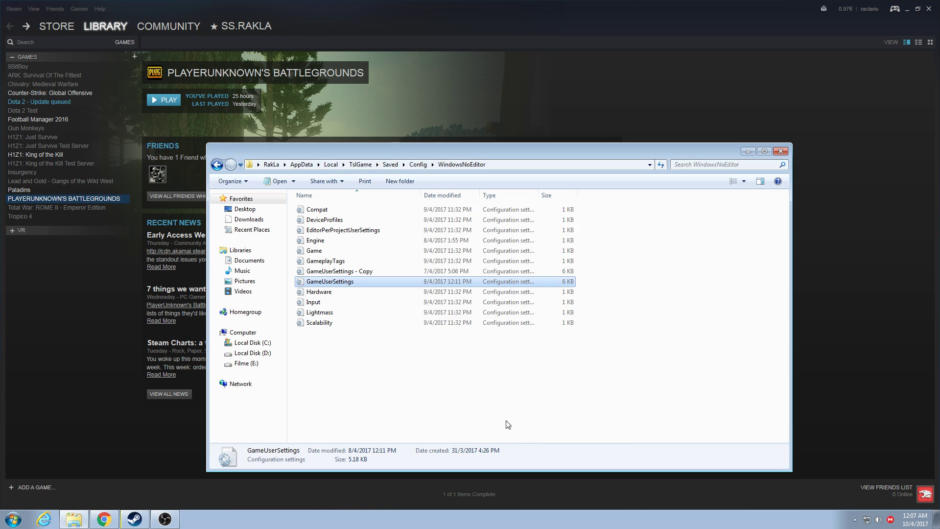
Close the WindowsNoEditor folder window
{"action": "left_click_drag", "start_coordinate": [468, 153], "coordinate": [403, 159]}
{"action": "key", "text": "Up"}
{"action": "key", "text": "Down"}
{"action": "key", "text": "Up"}
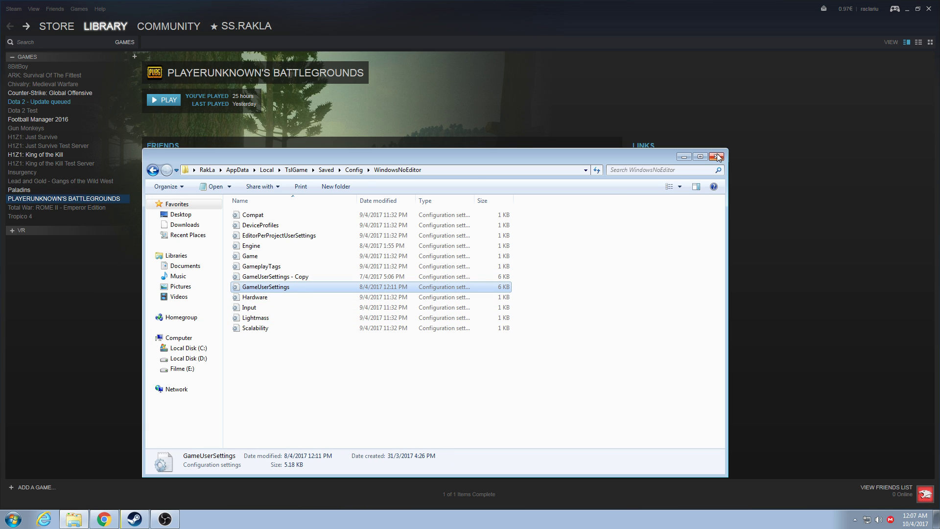
{"action": "left_click", "coordinate": [716, 157]}
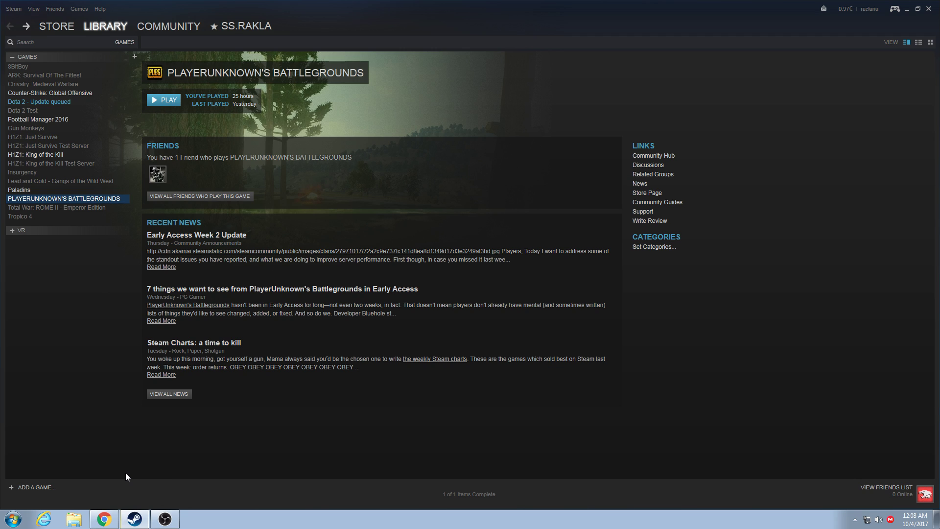
Switch to Chrome, highlight PLAYERUNKNOWN's tweet about using Reshade, and minimize the browser
{"action": "left_click", "coordinate": [103, 519]}
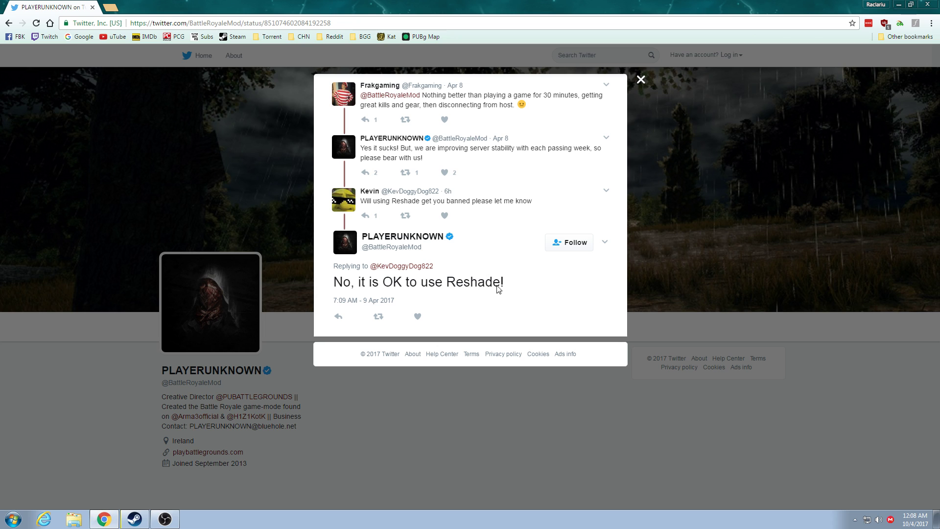
{"action": "left_click_drag", "start_coordinate": [507, 281], "coordinate": [341, 288]}
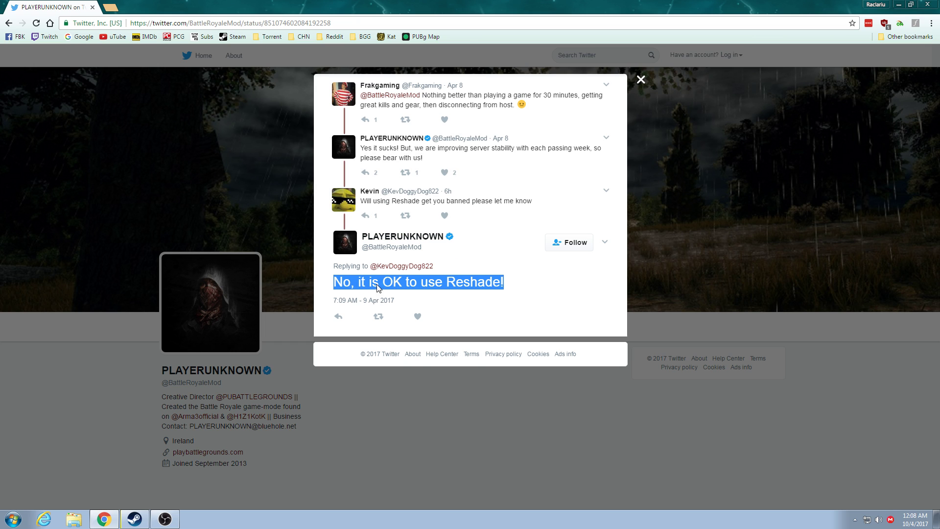
{"action": "left_click", "coordinate": [898, 5]}
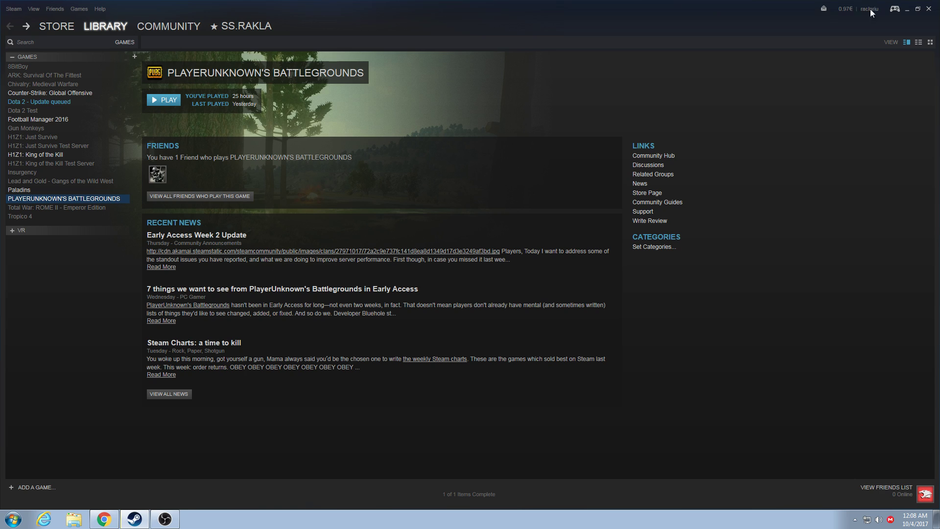
Minimize Steam and launch the ReShade setup from the desktop
{"action": "left_click", "coordinate": [910, 10]}
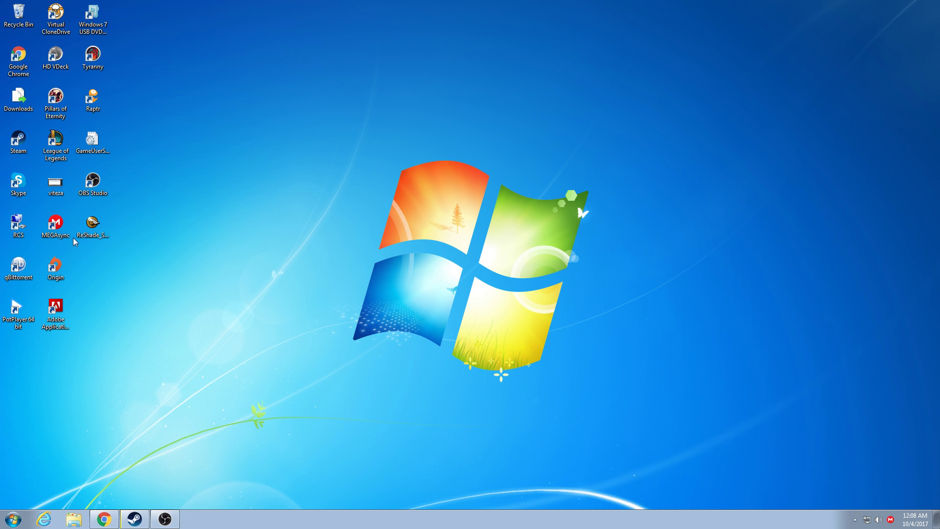
{"action": "left_click", "coordinate": [90, 226]}
{"action": "left_click_drag", "start_coordinate": [123, 263], "coordinate": [77, 210]}
{"action": "double_click", "coordinate": [91, 240]}
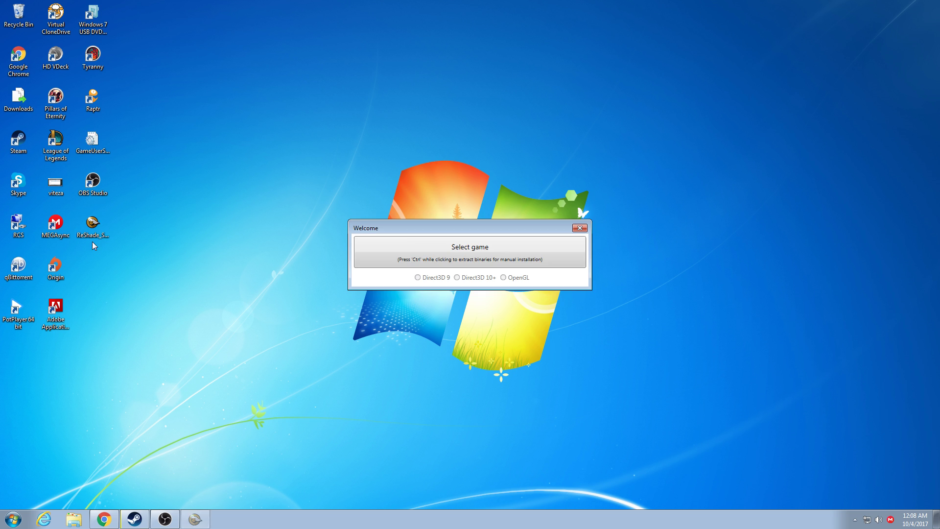
{"action": "left_click_drag", "start_coordinate": [425, 231], "coordinate": [378, 255]}
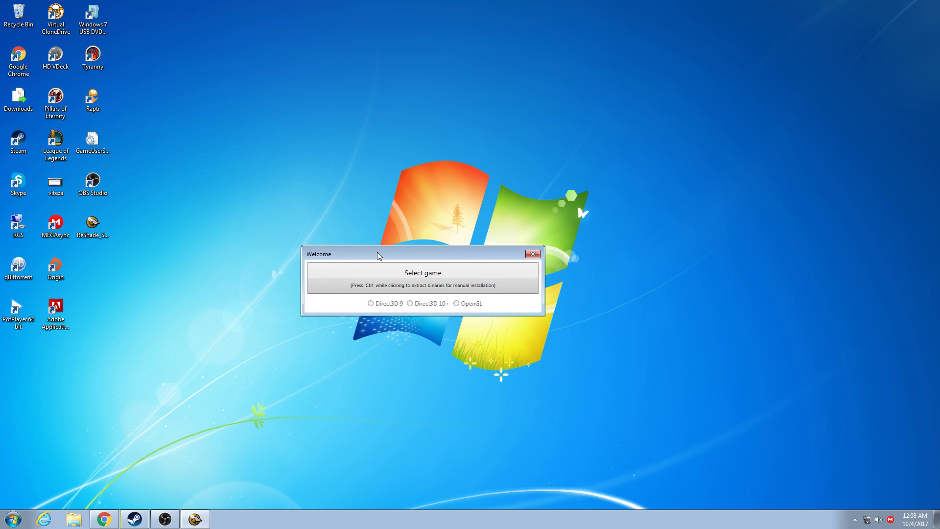
Start the ReShade game selection and browse to Program Files (x86)\Steam\steamapps\common\PUBG on Local Disk (C:)
{"action": "left_click", "coordinate": [419, 286]}
{"action": "left_click_drag", "start_coordinate": [383, 345], "coordinate": [383, 360]}
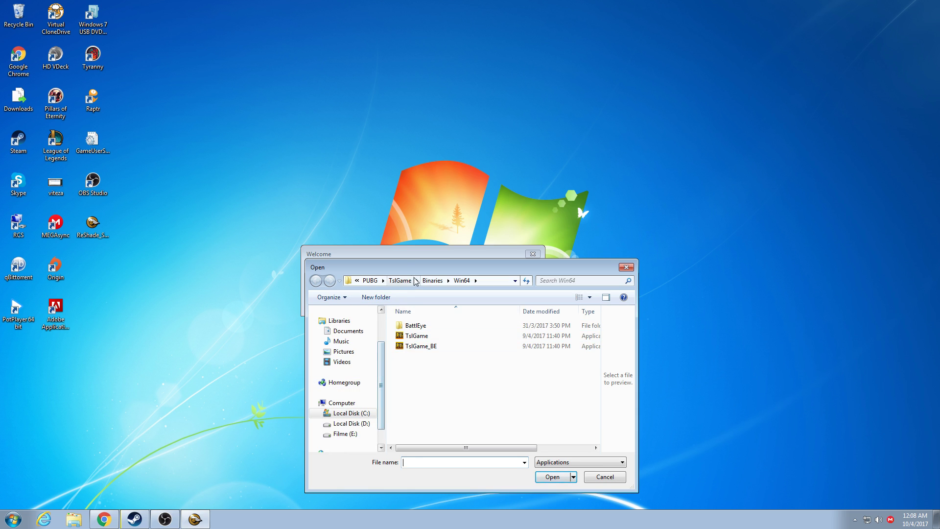
{"action": "left_click_drag", "start_coordinate": [417, 268], "coordinate": [428, 212]}
{"action": "left_click_drag", "start_coordinate": [391, 318], "coordinate": [392, 328]}
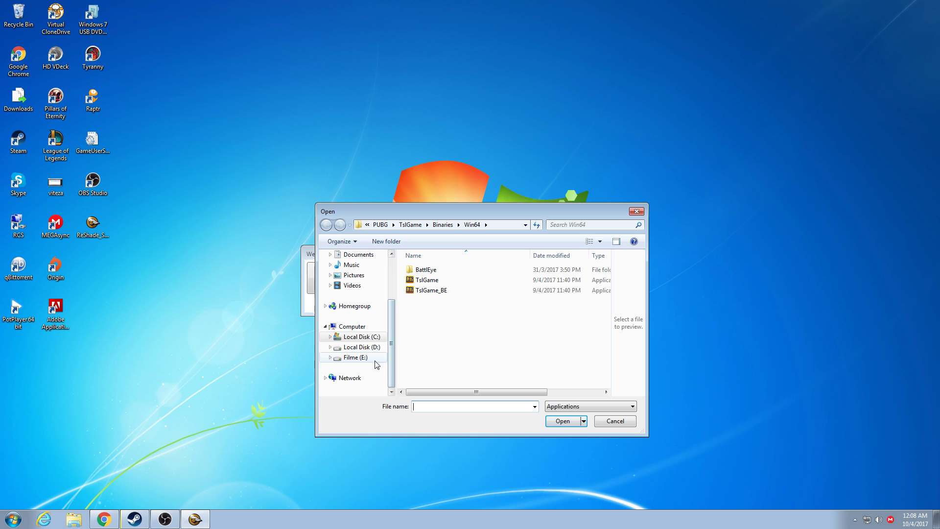
{"action": "left_click", "coordinate": [360, 336]}
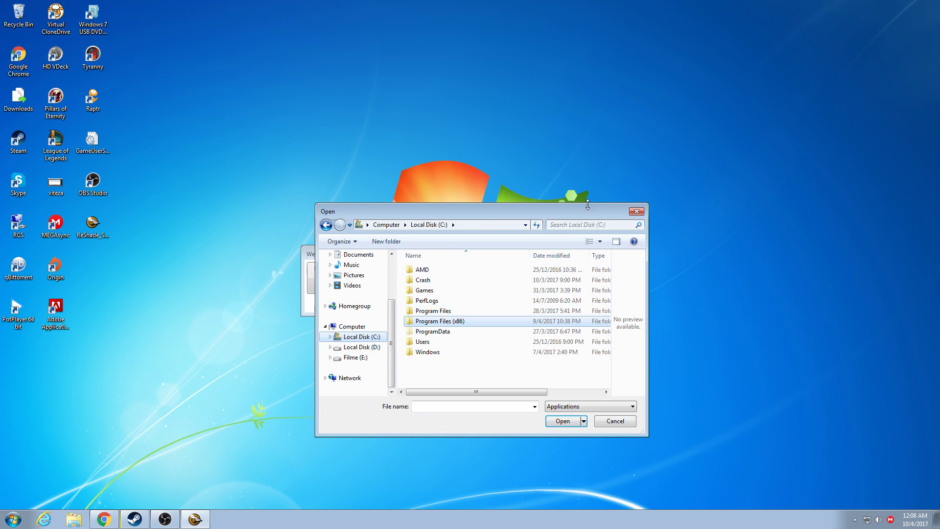
{"action": "double_click", "coordinate": [447, 322]}
{"action": "scroll", "coordinate": [460, 333], "scroll_direction": "down", "scroll_amount": 5}
{"action": "double_click", "coordinate": [440, 341]}
{"action": "scroll", "coordinate": [437, 343], "scroll_direction": "down", "scroll_amount": 4}
{"action": "double_click", "coordinate": [444, 346]}
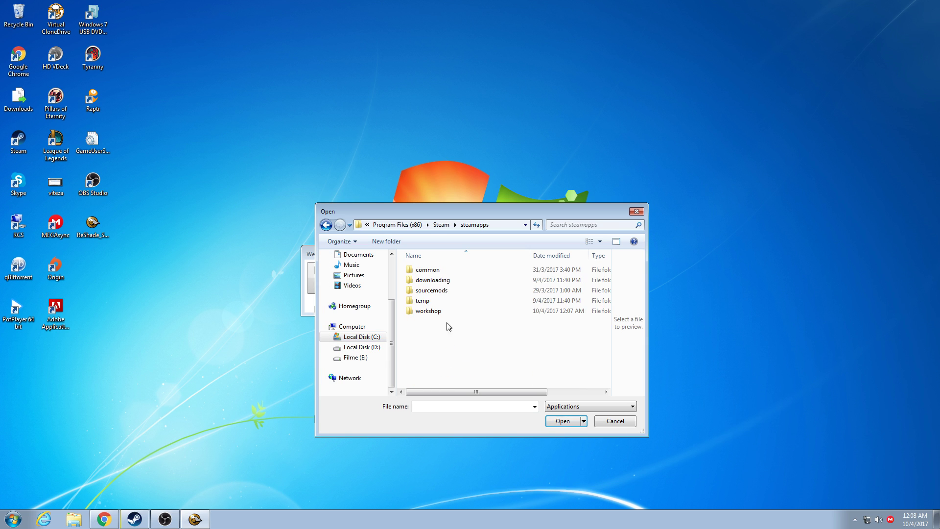
{"action": "double_click", "coordinate": [443, 270]}
{"action": "double_click", "coordinate": [443, 291]}
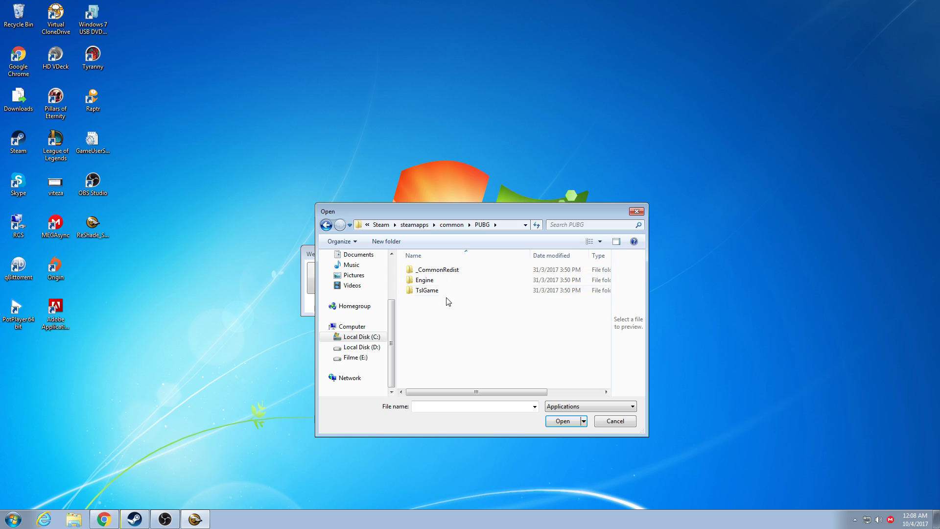
Select the TslGame application in TslGame\Binaries\Win64 as the game for the ReShade installation
{"action": "double_click", "coordinate": [444, 293]}
{"action": "double_click", "coordinate": [440, 270]}
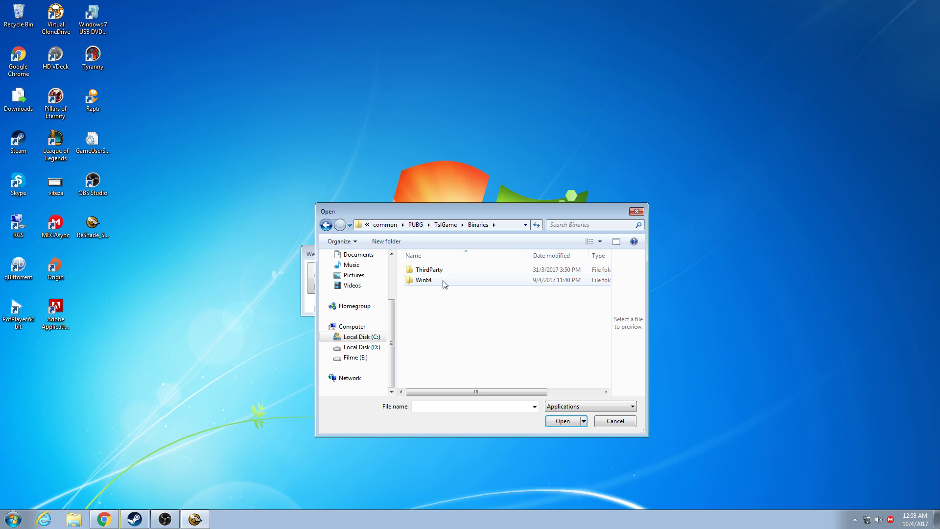
{"action": "double_click", "coordinate": [442, 281]}
{"action": "left_click", "coordinate": [436, 278]}
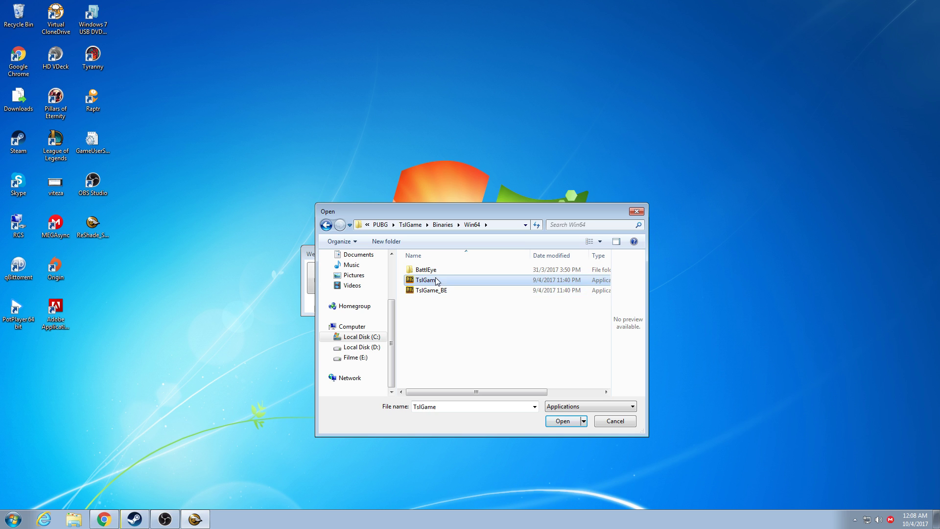
{"action": "left_click", "coordinate": [547, 417]}
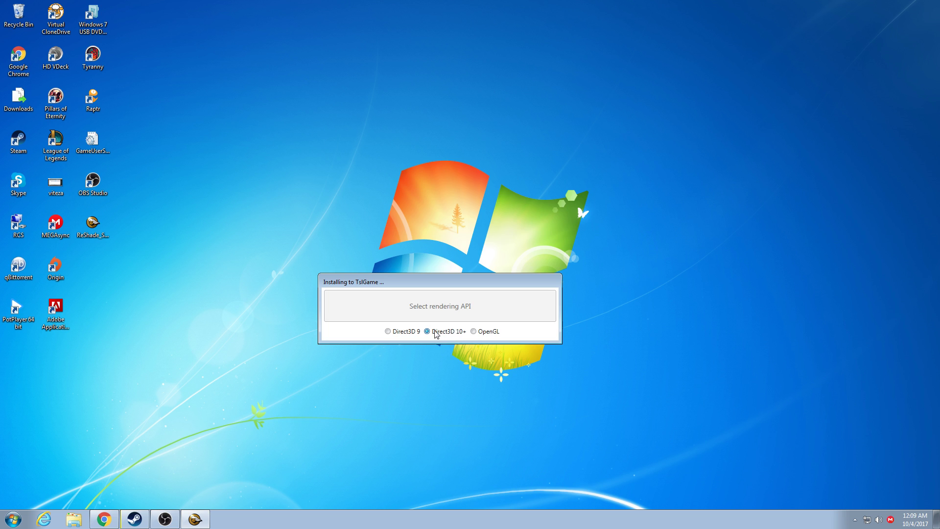
Set the rendering API to Direct3D 10+ and accept downloading the standard effects collection
{"action": "left_click", "coordinate": [432, 334]}
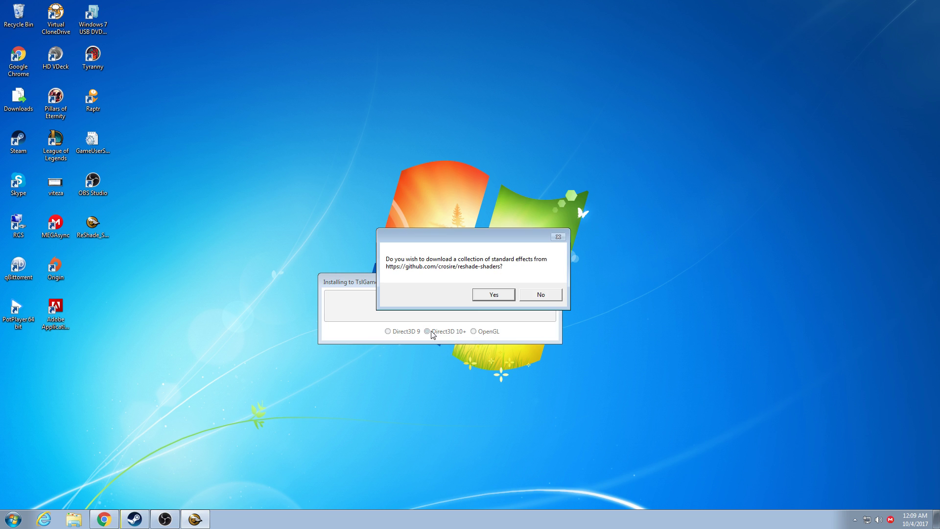
{"action": "left_click", "coordinate": [492, 296]}
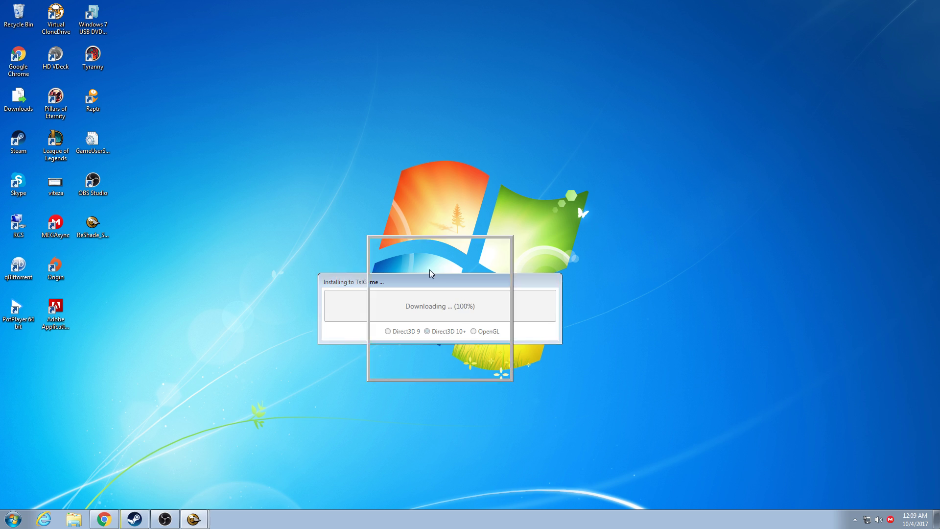
Install only the AdaptiveSharpen.fx and Technicolor2.fx effect files and close the finished setup
{"action": "left_click", "coordinate": [389, 373]}
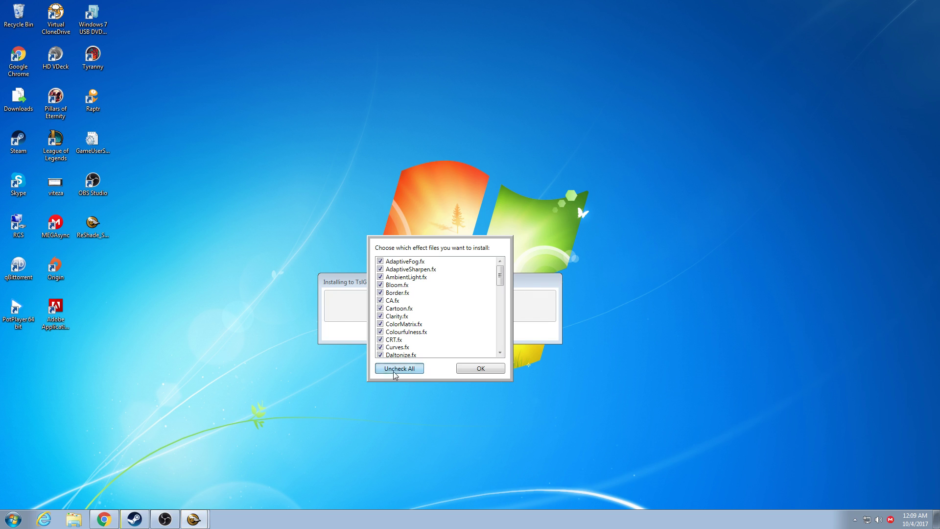
{"action": "left_click", "coordinate": [380, 269]}
{"action": "left_click_drag", "start_coordinate": [500, 275], "coordinate": [494, 347]}
{"action": "left_click", "coordinate": [380, 308]}
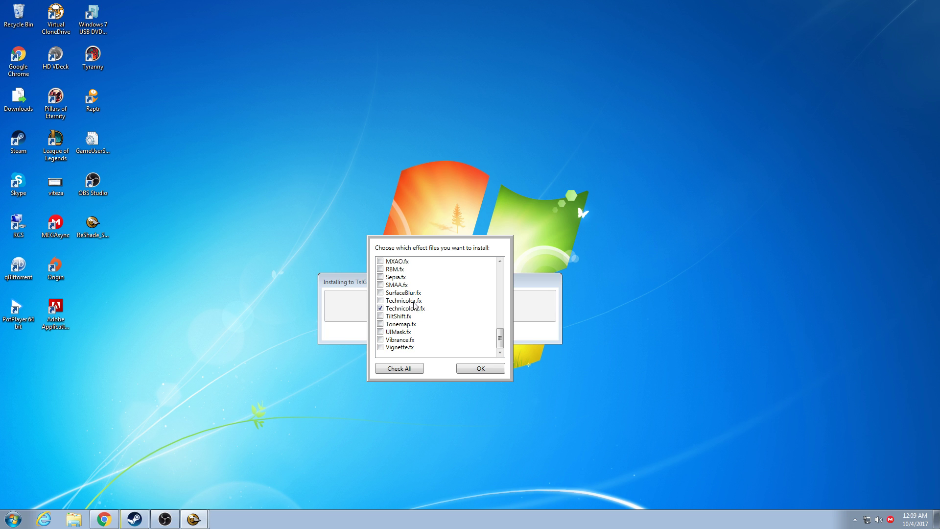
{"action": "left_click_drag", "start_coordinate": [499, 339], "coordinate": [500, 269]}
{"action": "left_click", "coordinate": [475, 369]}
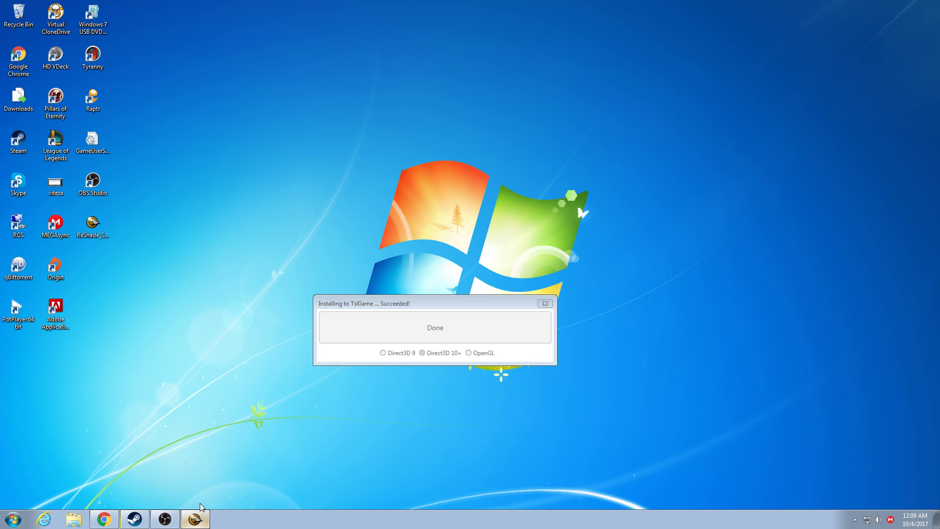
{"action": "key", "text": "Return"}
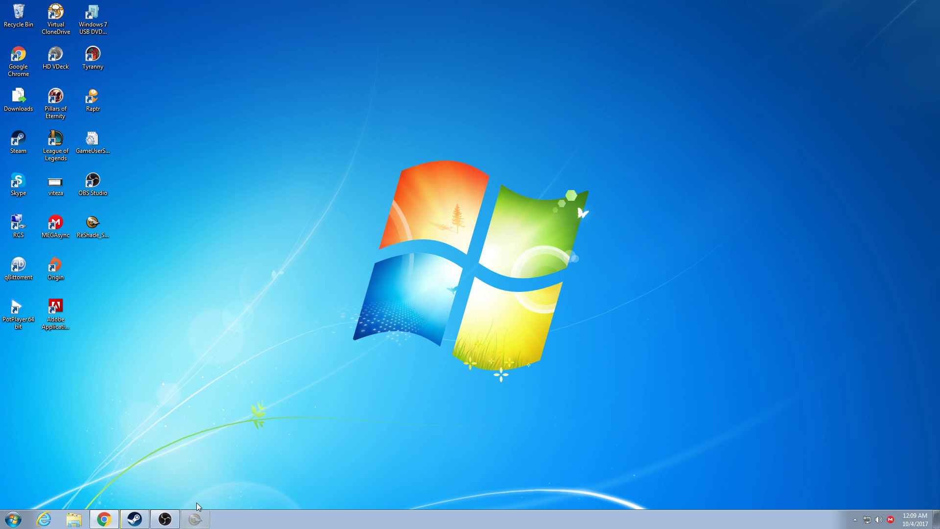
Switch to Steam, launch PLAYERUNKNOWN'S BATTLEGROUNDS and open the in-game settings
{"action": "left_click", "coordinate": [136, 520]}
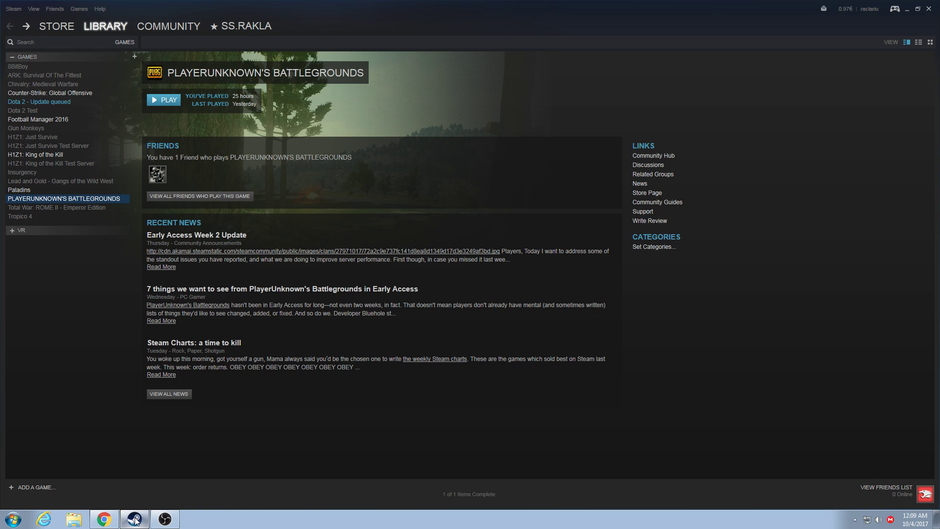
{"action": "left_click", "coordinate": [171, 103]}
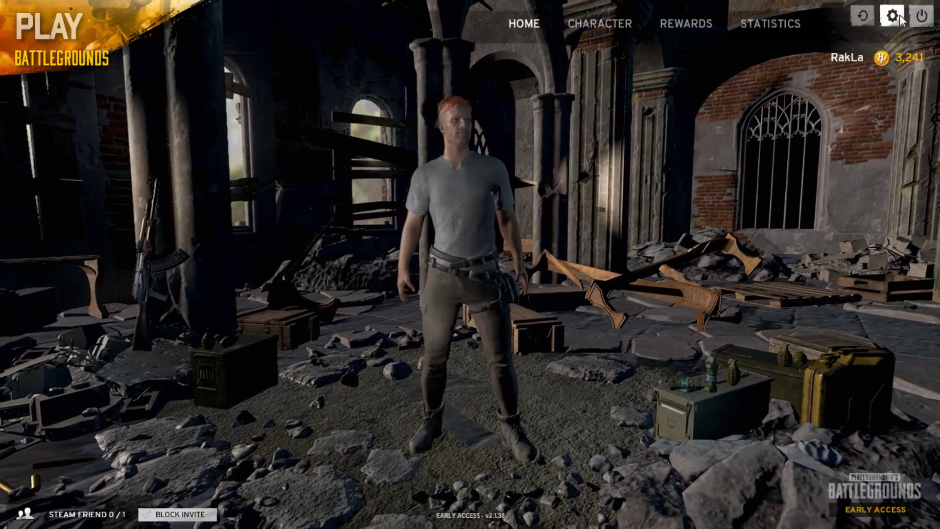
{"action": "left_click", "coordinate": [892, 16]}
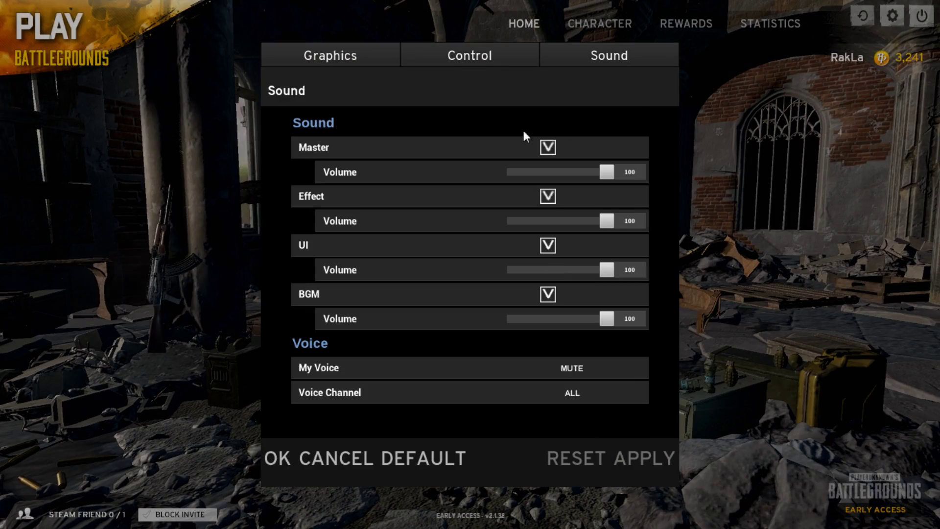
Toggle the Master, Effect, UI and BGM sound options and show the graphics settings
{"action": "left_click", "coordinate": [547, 147]}
{"action": "left_click", "coordinate": [547, 198]}
{"action": "left_click", "coordinate": [543, 246]}
{"action": "left_click", "coordinate": [546, 294]}
{"action": "left_click", "coordinate": [329, 55]}
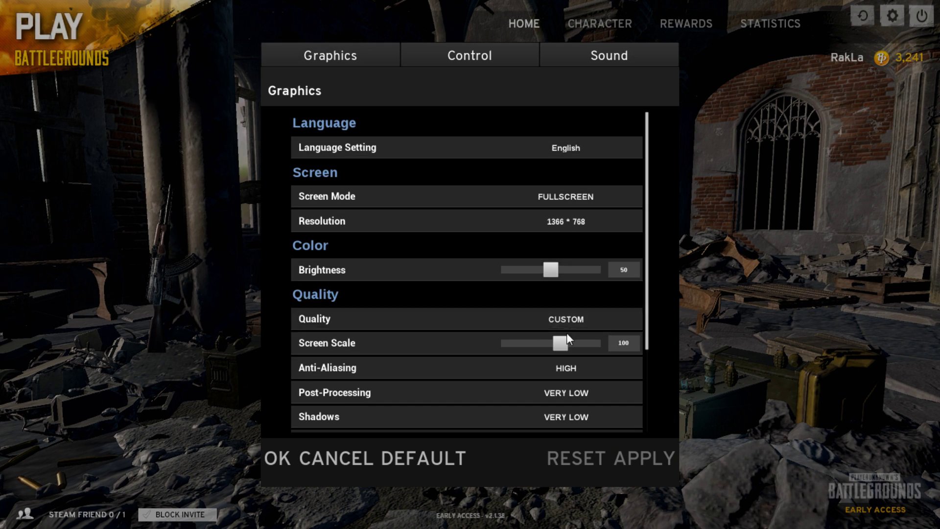
Set the in-game resolution to 1920 * 1080 and accept the graphics settings
{"action": "left_click", "coordinate": [583, 221]}
{"action": "left_click", "coordinate": [578, 327]}
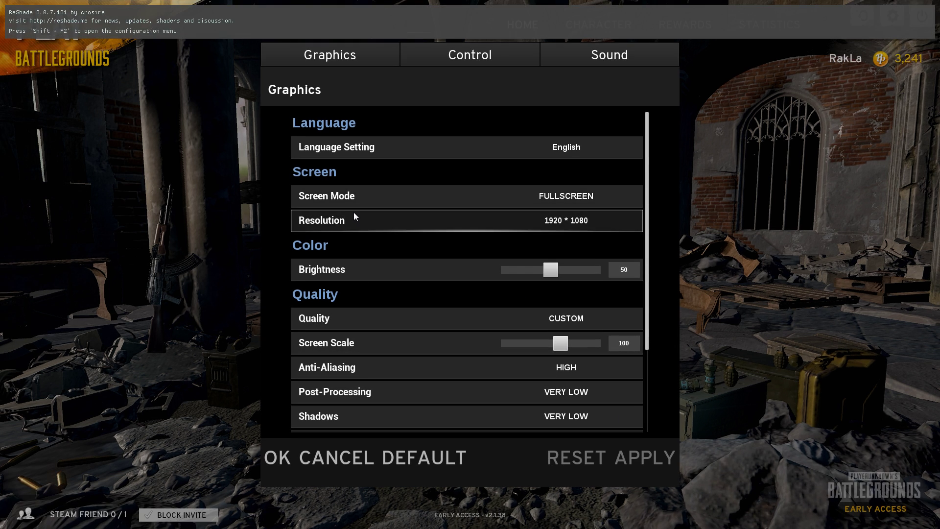
{"action": "left_click", "coordinate": [283, 465]}
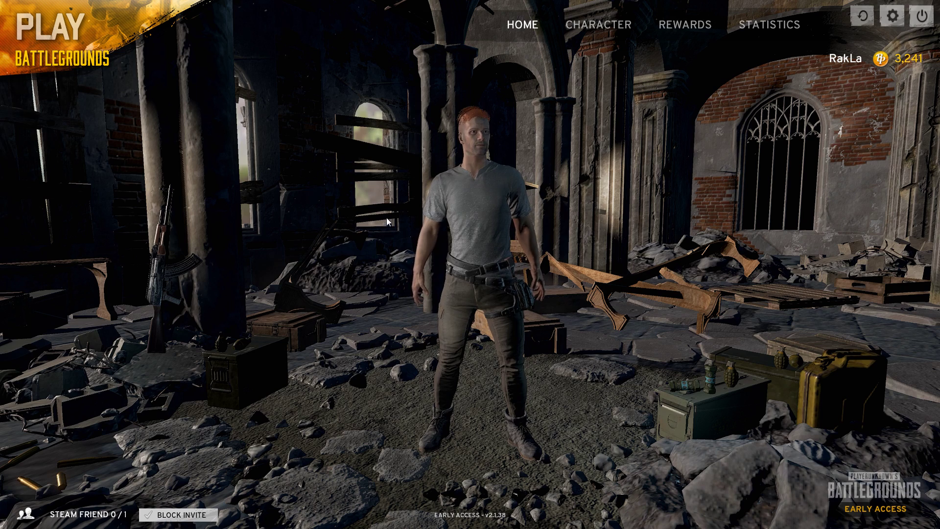
Open the ReShade overlay over the game lobby and advance its tutorial to the preset selection
{"action": "key", "text": "Home"}
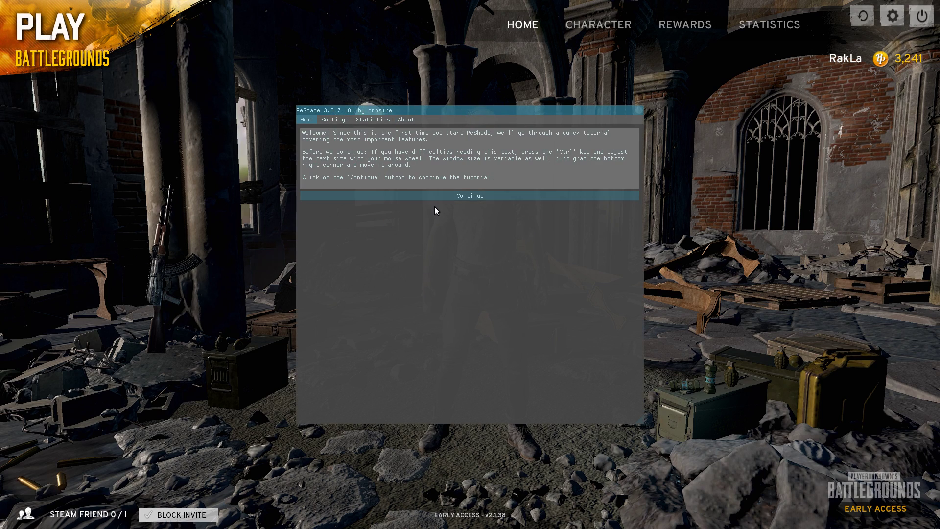
{"action": "left_click_drag", "start_coordinate": [453, 107], "coordinate": [356, 158]}
{"action": "left_click", "coordinate": [413, 246]}
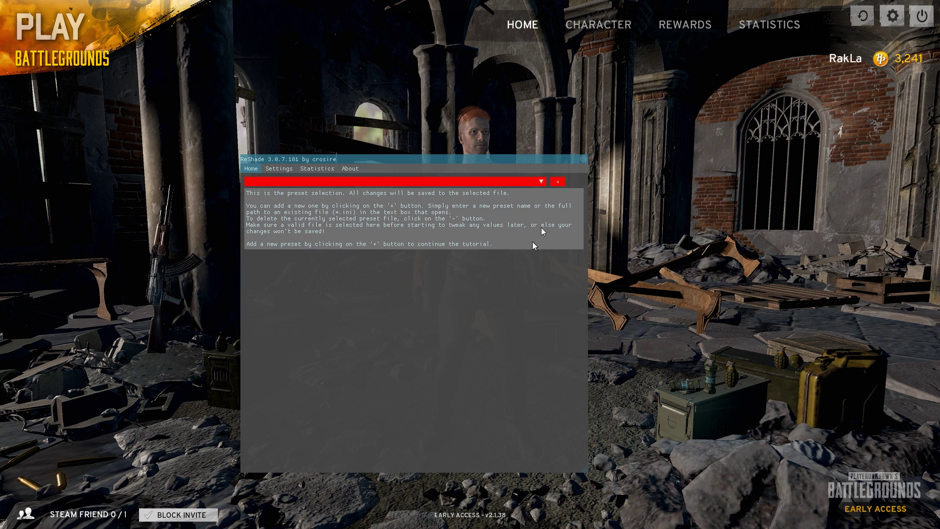
{"action": "left_click_drag", "start_coordinate": [500, 160], "coordinate": [477, 160]}
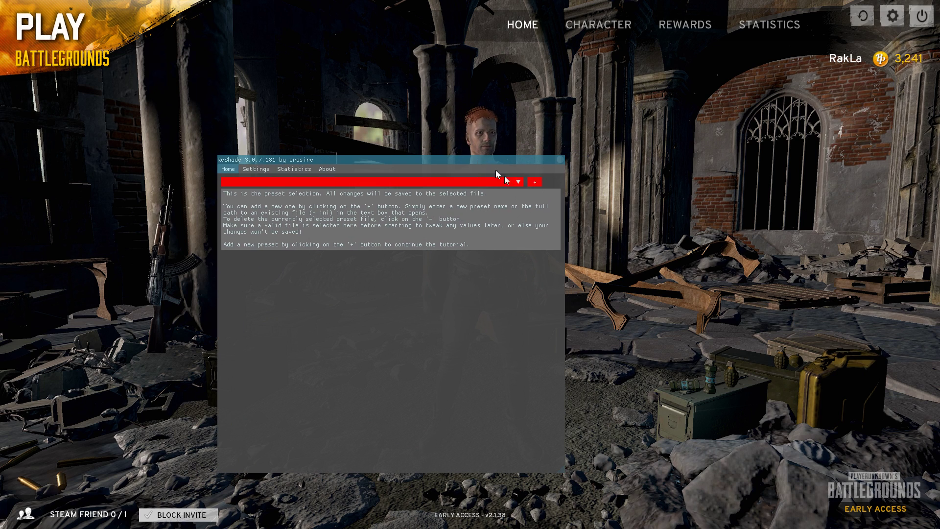
Create a new ReShade preset named pubg and finish the tutorial
{"action": "left_click", "coordinate": [535, 183]}
{"action": "left_click", "coordinate": [580, 192]}
{"action": "type", "text": "pul"}
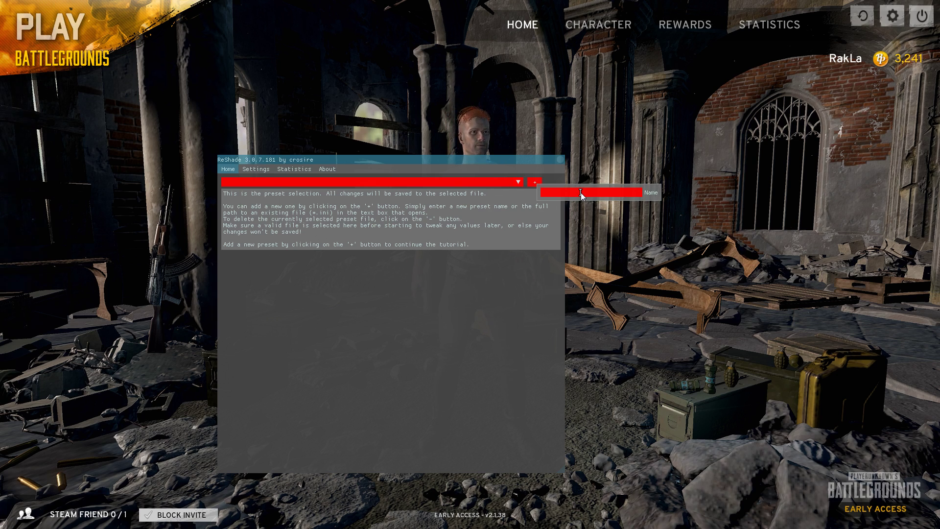
{"action": "type", "text": "bg"}
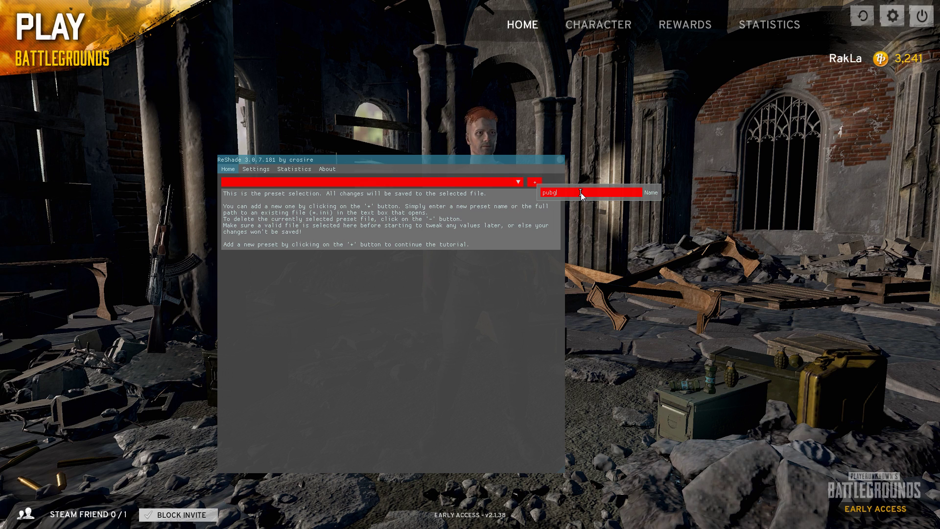
{"action": "key", "text": "Return"}
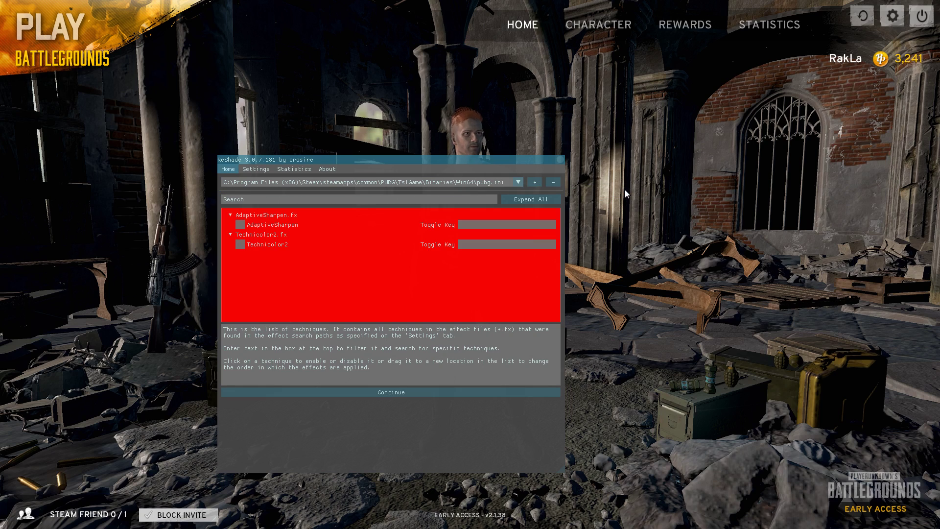
{"action": "left_click", "coordinate": [399, 393]}
{"action": "left_click", "coordinate": [388, 465]}
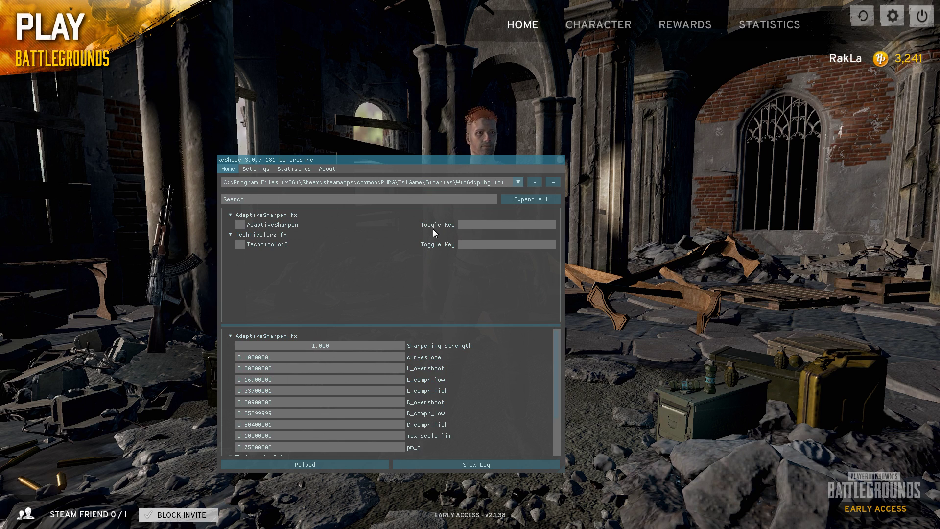
Assign Numpad / as the toggle key for AdaptiveSharpen and Numpad * for Technicolor2
{"action": "left_click_drag", "start_coordinate": [446, 165], "coordinate": [468, 152]}
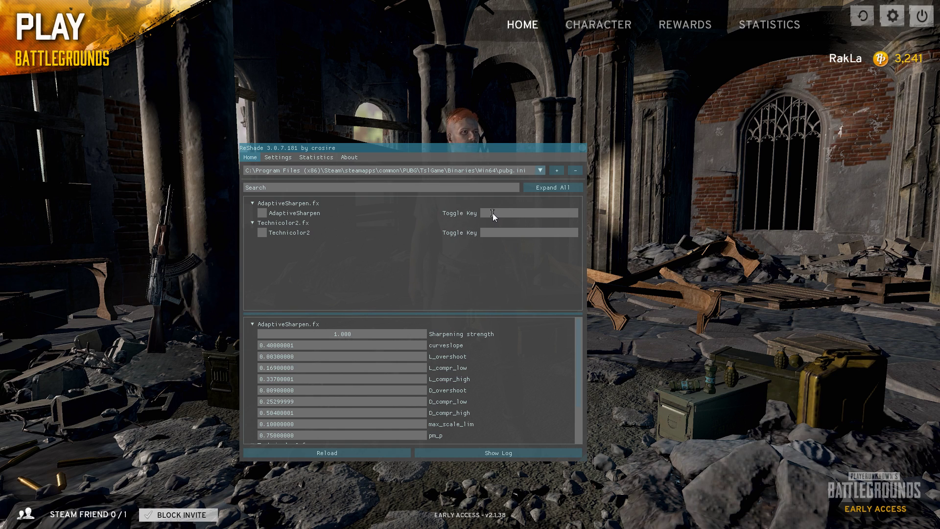
{"action": "key", "text": "KP_Divide"}
{"action": "left_click", "coordinate": [498, 231]}
{"action": "key", "text": "KP_Multiply"}
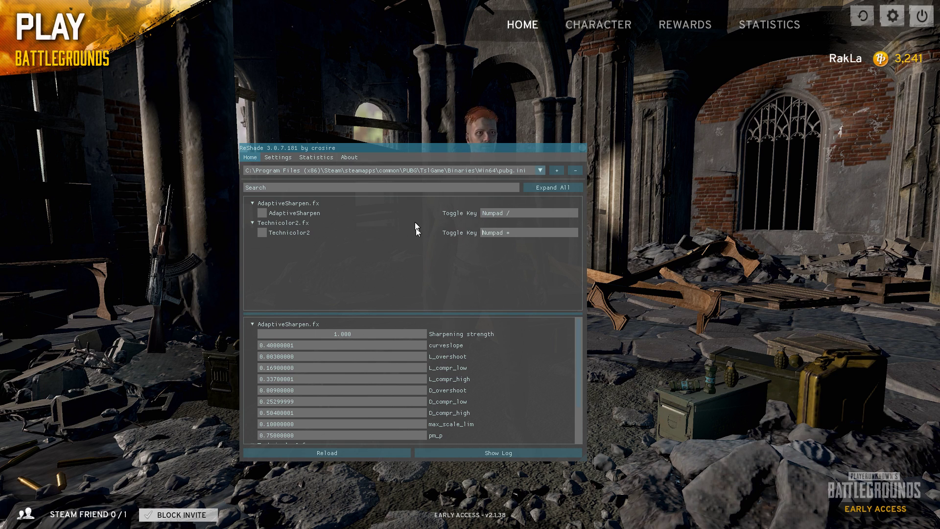
Set the Technicolor2.fx Strength to 0.500, leaving the AdaptiveSharpen parameters at their defaults
{"action": "left_click_drag", "start_coordinate": [414, 151], "coordinate": [458, 119]}
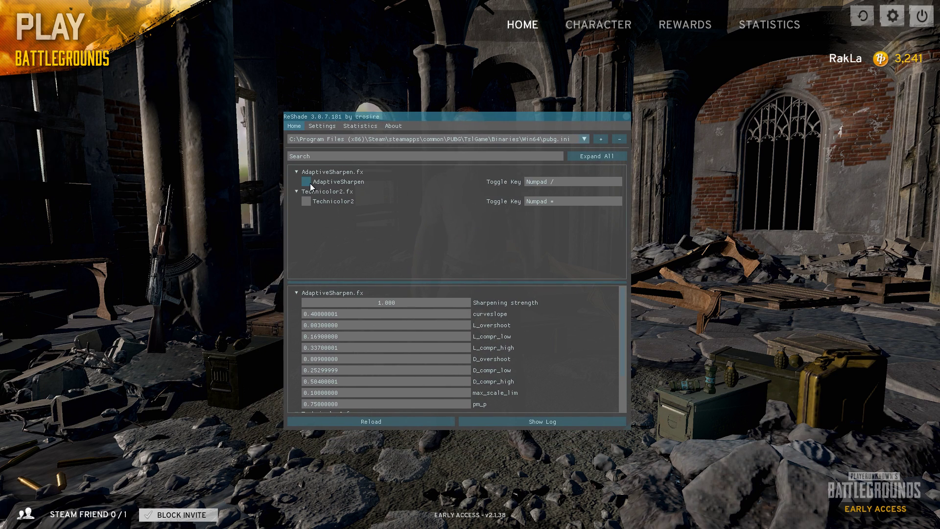
{"action": "scroll", "coordinate": [623, 314], "scroll_direction": "down", "scroll_amount": 3}
{"action": "scroll", "coordinate": [624, 314], "scroll_direction": "up", "scroll_amount": 3}
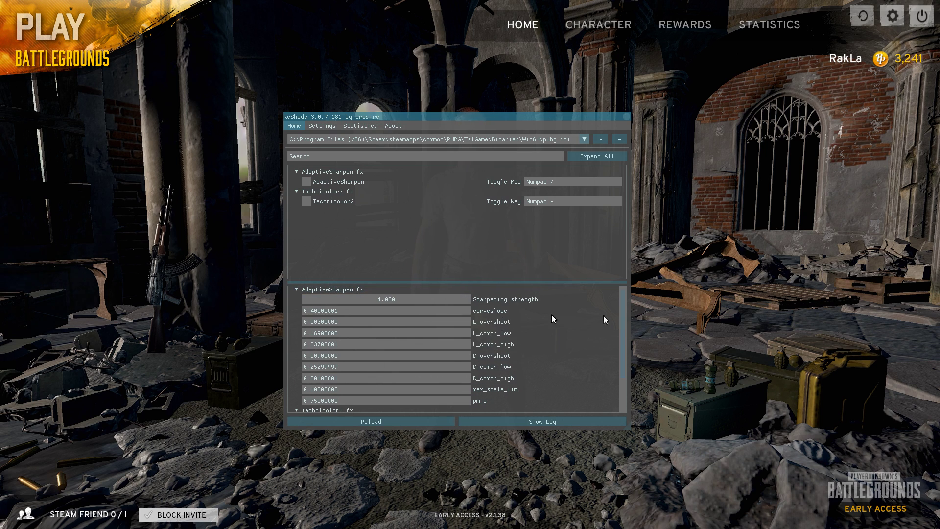
{"action": "left_click_drag", "start_coordinate": [622, 313], "coordinate": [619, 363]}
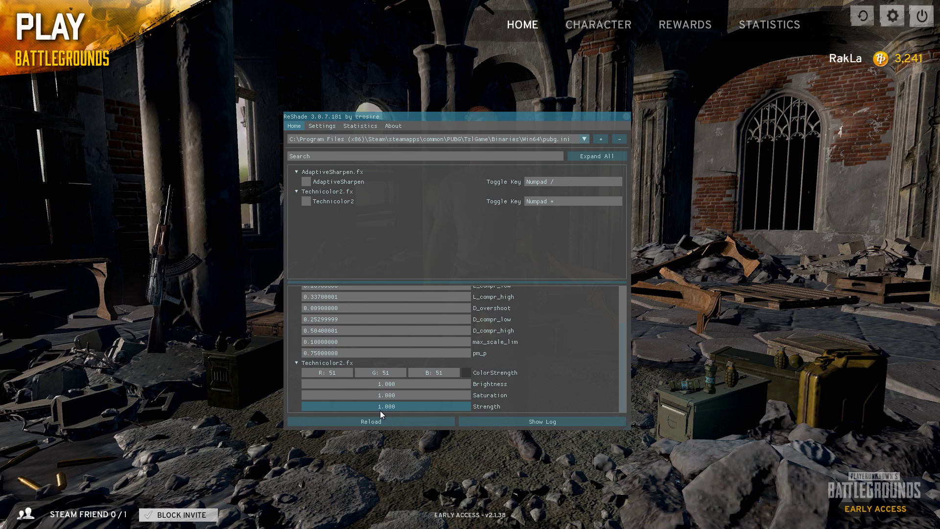
{"action": "mouse_move", "coordinate": [380, 410]}
{"action": "left_mouse_down"}
{"action": "mouse_move", "coordinate": [398, 407]}
{"action": "mouse_move", "coordinate": [381, 409]}
{"action": "left_mouse_up"}
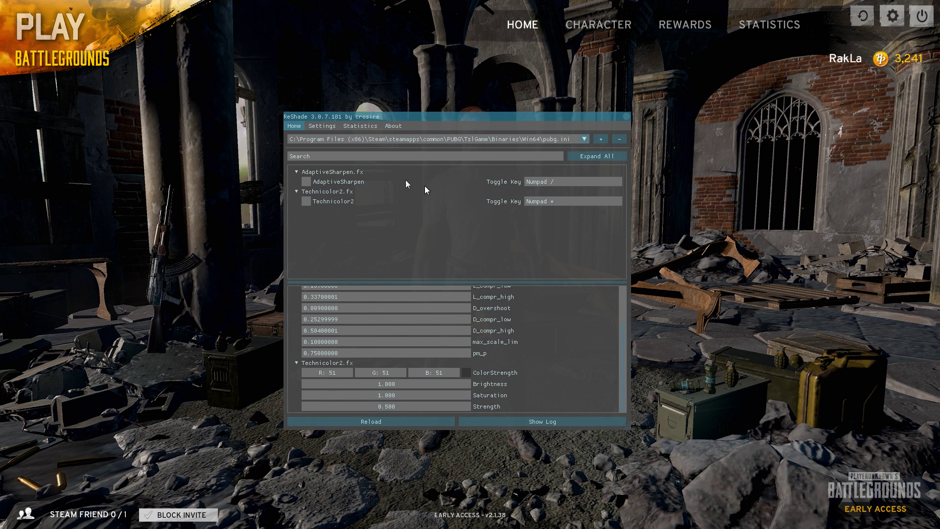
Review the Usage Mode choices in the ReShade settings and enable the FPS display
{"action": "left_click", "coordinate": [332, 122]}
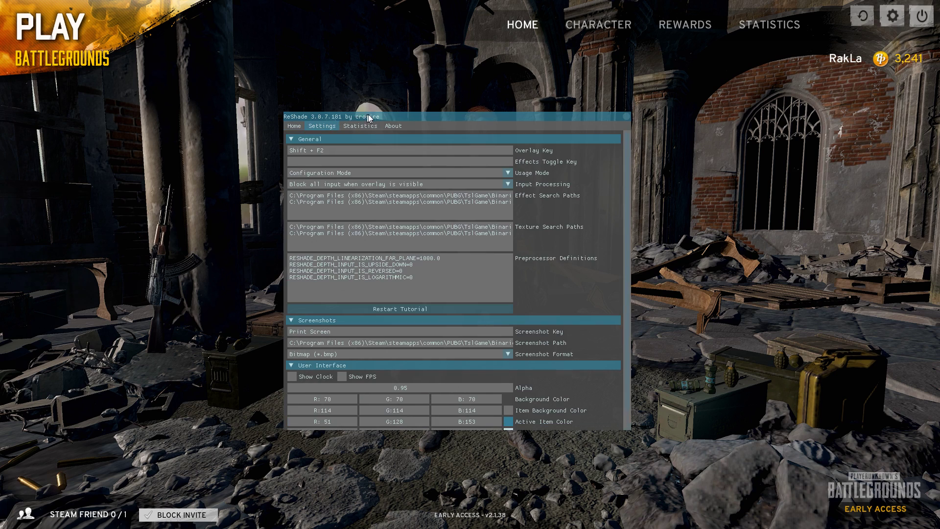
{"action": "left_click_drag", "start_coordinate": [370, 113], "coordinate": [356, 123]}
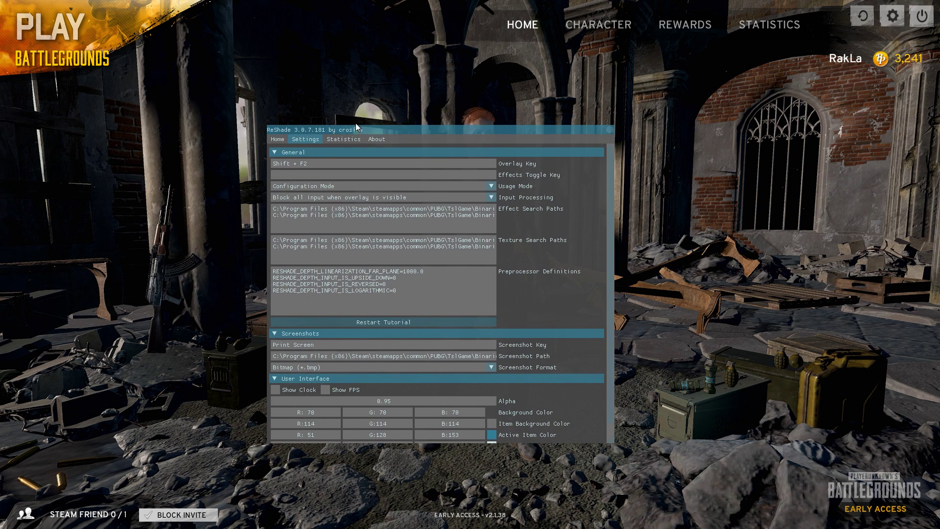
{"action": "left_click", "coordinate": [492, 188]}
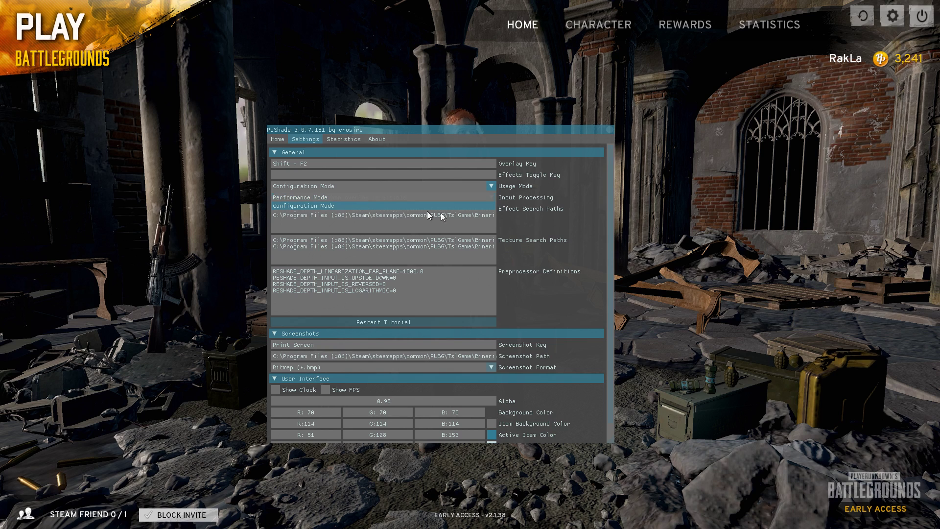
{"action": "left_click", "coordinate": [492, 187]}
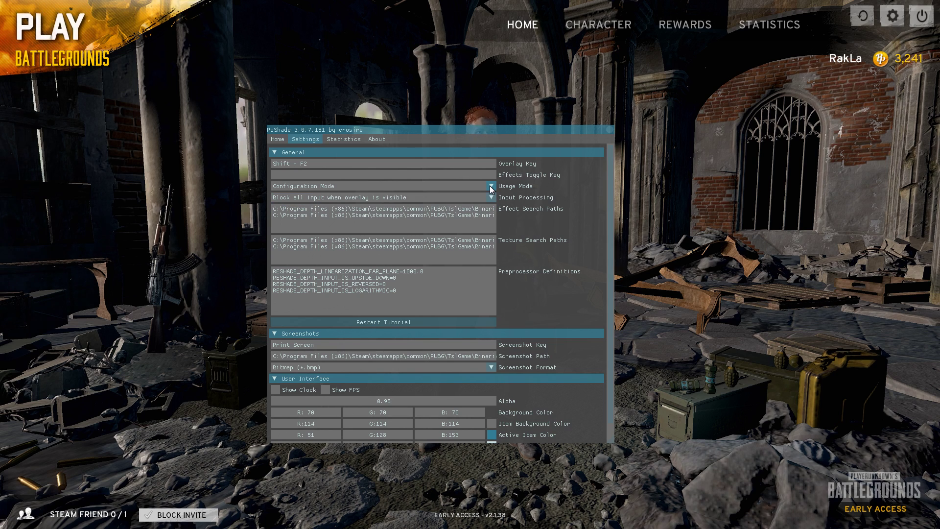
{"action": "left_click", "coordinate": [281, 140]}
{"action": "left_click", "coordinate": [313, 142]}
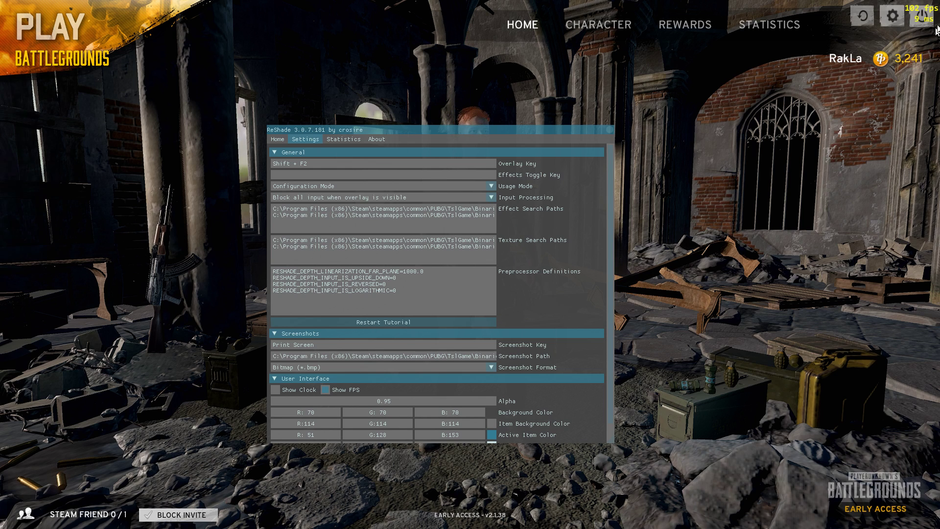
{"action": "scroll", "coordinate": [589, 389], "scroll_direction": "down", "scroll_amount": 1}
{"action": "scroll", "coordinate": [587, 389], "scroll_direction": "up", "scroll_amount": 1}
Return to the ReShade technique list and close the overlay
{"action": "left_click", "coordinate": [277, 139]}
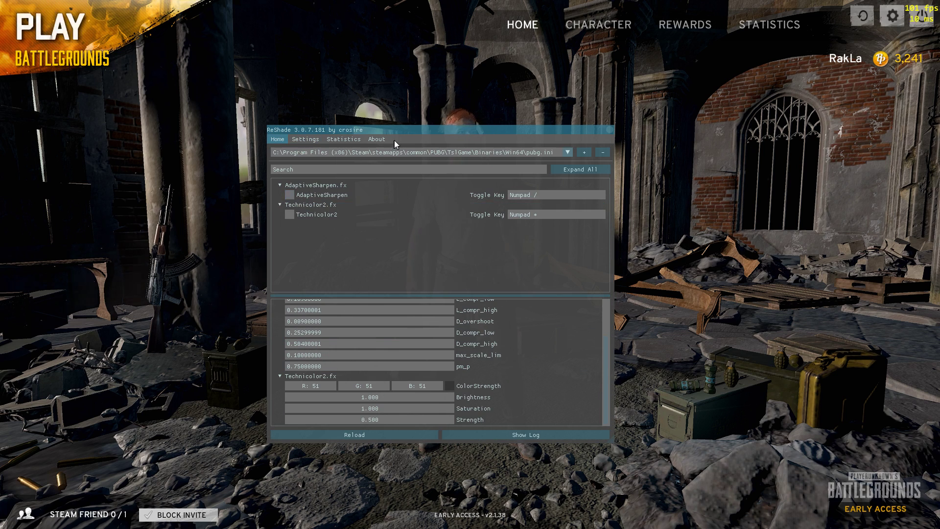
{"action": "left_click_drag", "start_coordinate": [429, 128], "coordinate": [328, 163]}
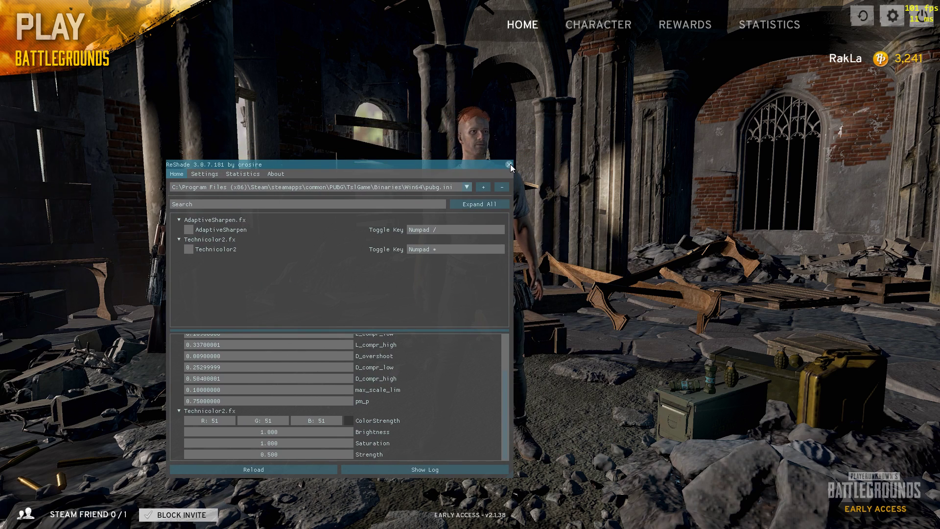
{"action": "left_click_drag", "start_coordinate": [310, 163], "coordinate": [405, 169]}
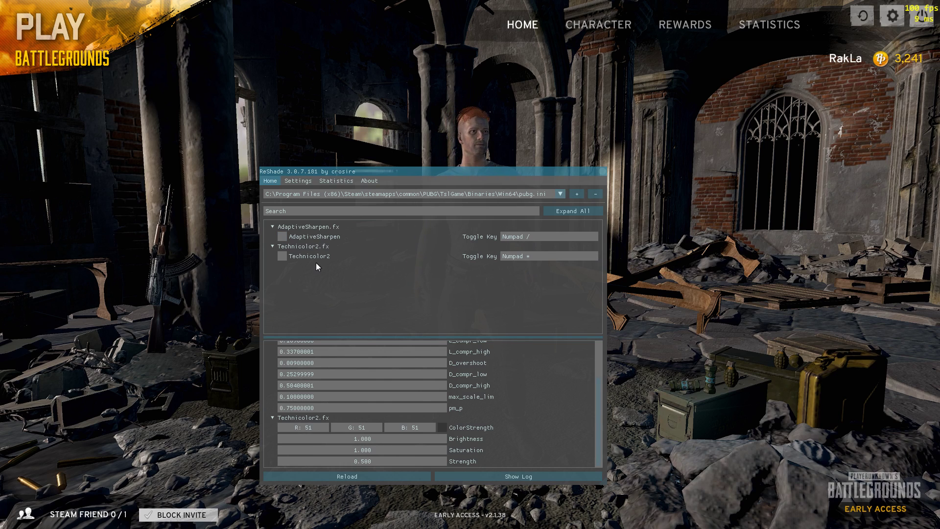
{"action": "left_click", "coordinate": [603, 172]}
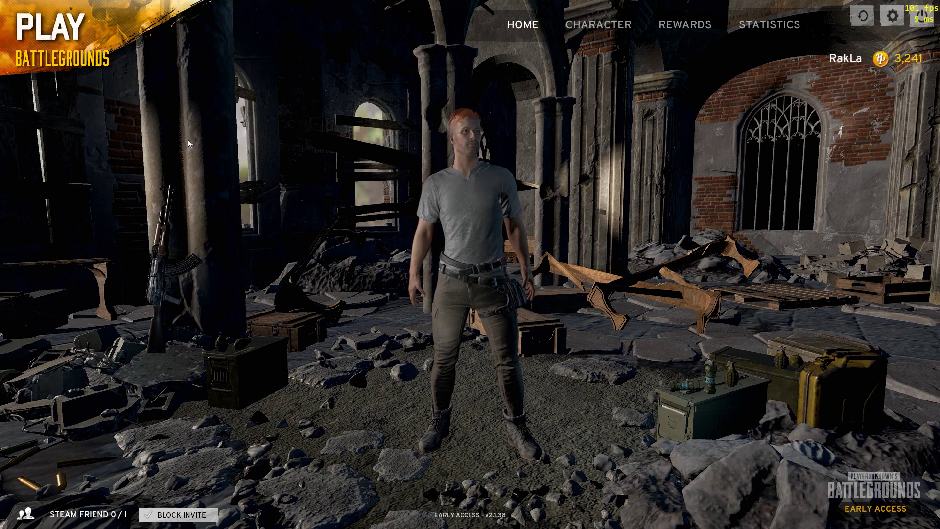
Start a match and run across the waiting area to examine the visuals and frame rate
{"action": "left_click", "coordinate": [64, 60]}
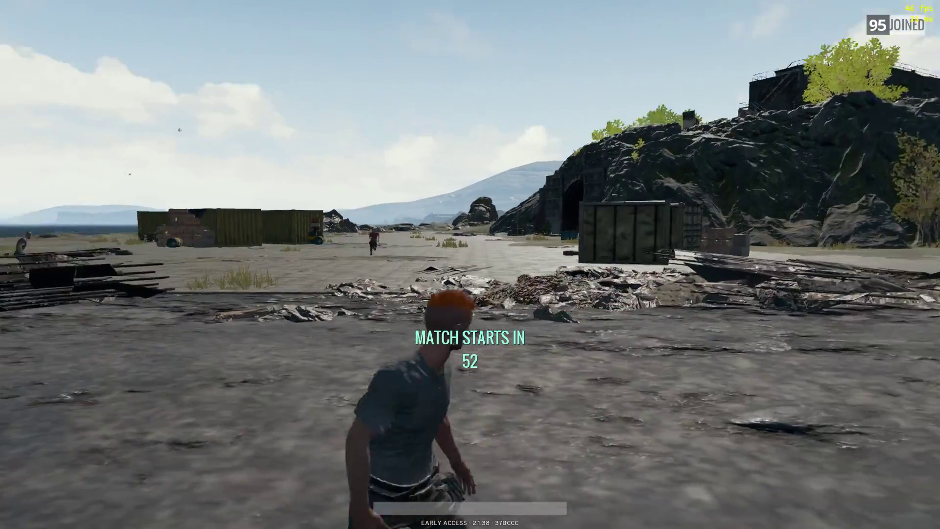
{"action": "key", "text": "w"}
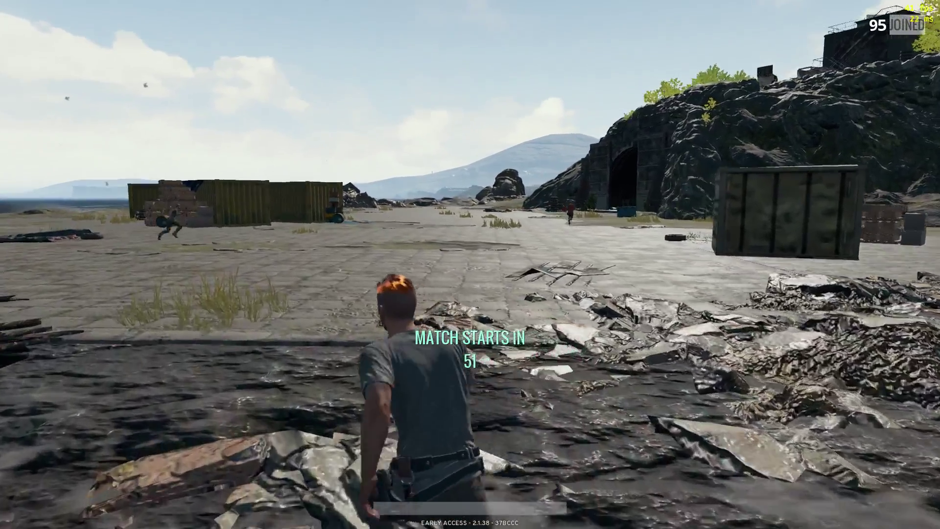
{"action": "key", "text": "w"}
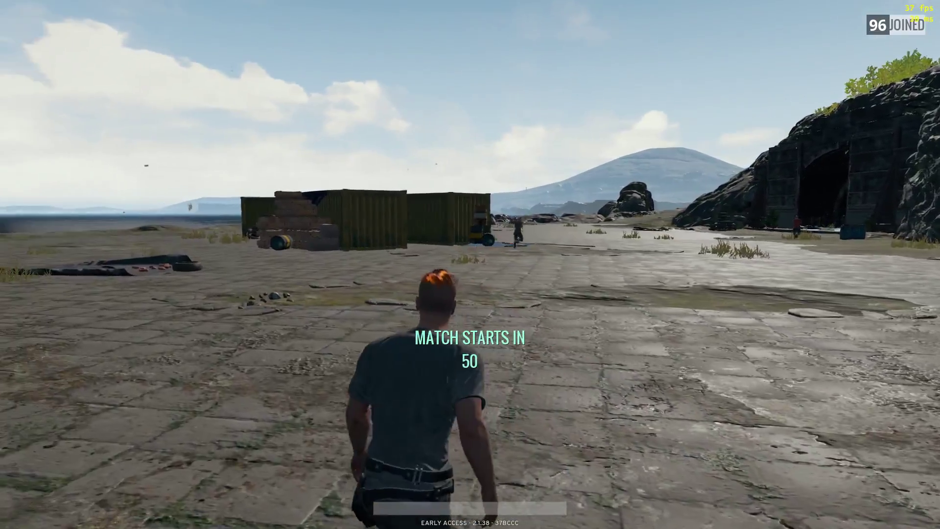
{"action": "key", "text": "w"}
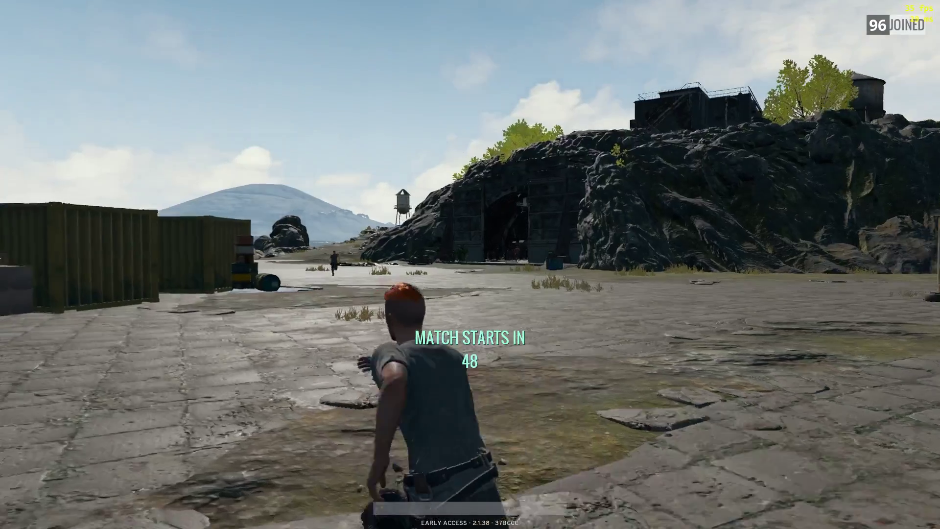
{"action": "key", "text": "w"}
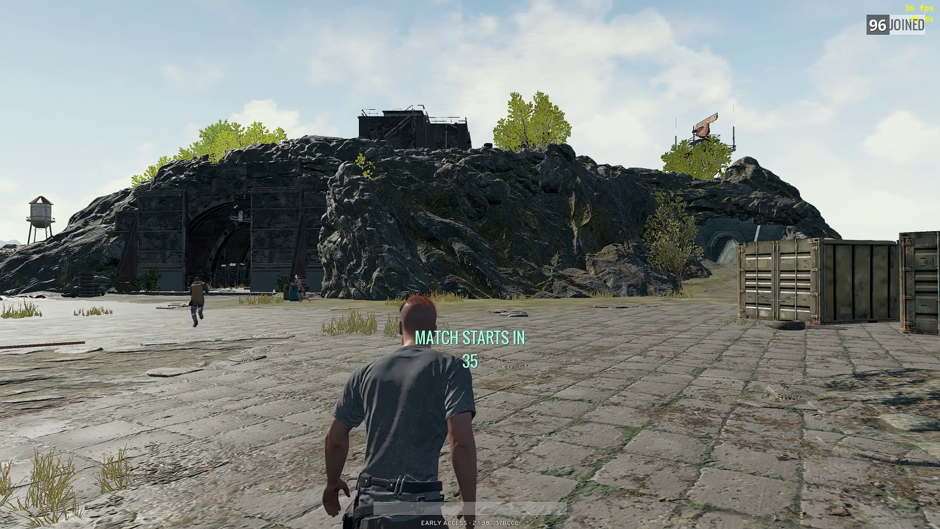
{"action": "key", "text": "q"}
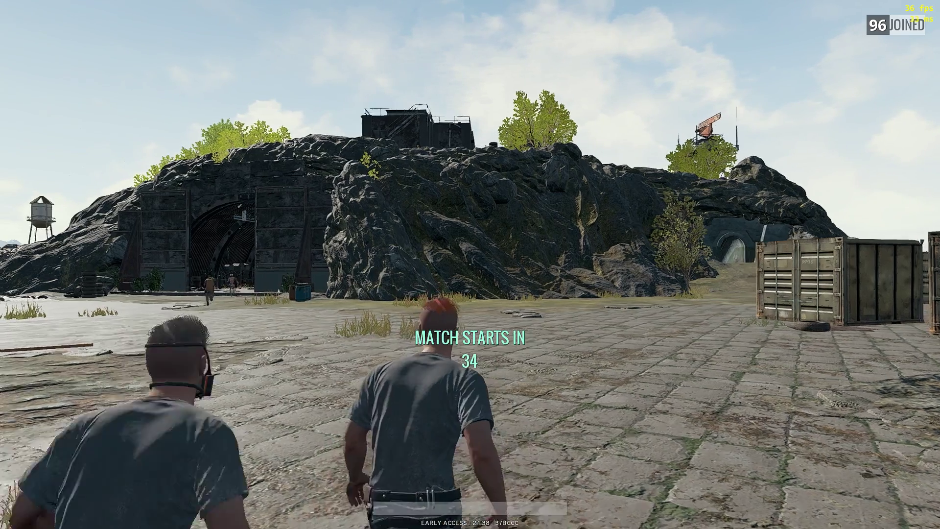